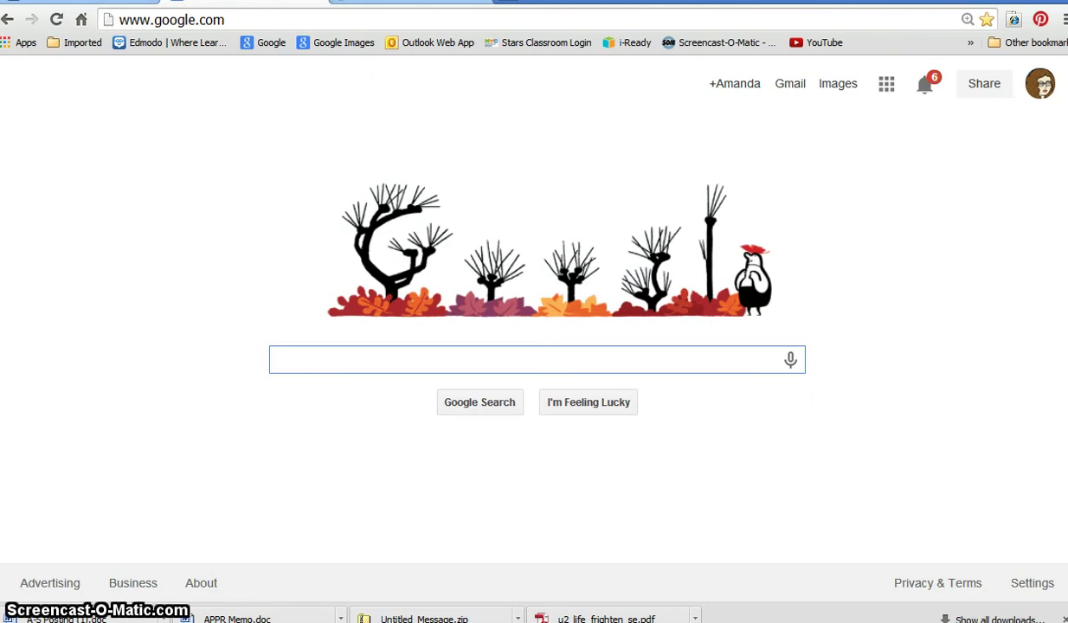
- Open the teacher's 2014 ELA class blog at its blogspot.com address
click(256, 47)
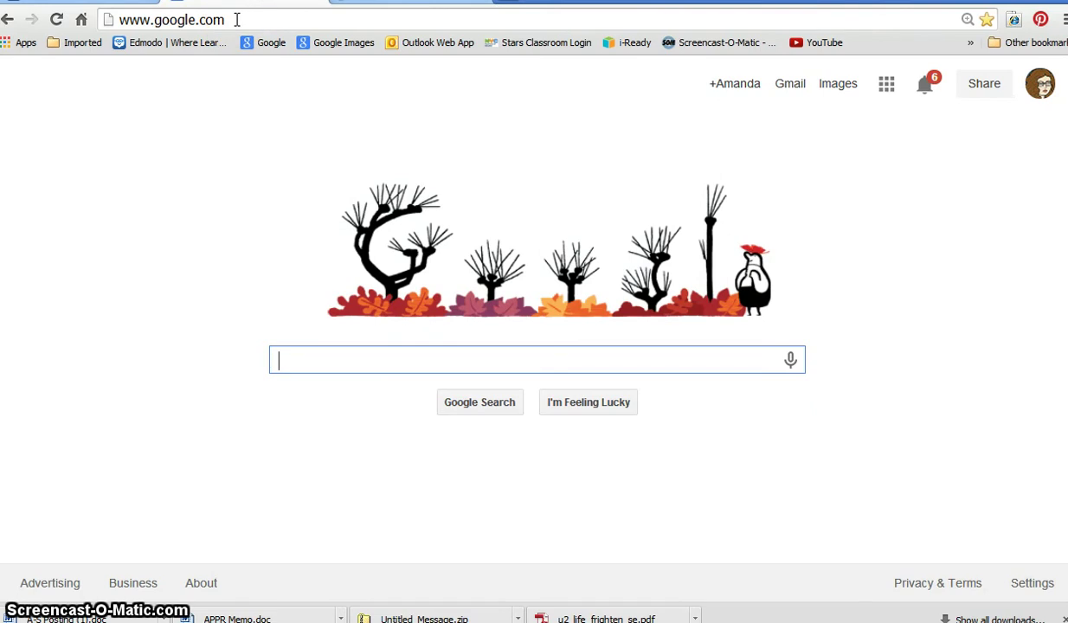
click(236, 19)
key(BackSpace)
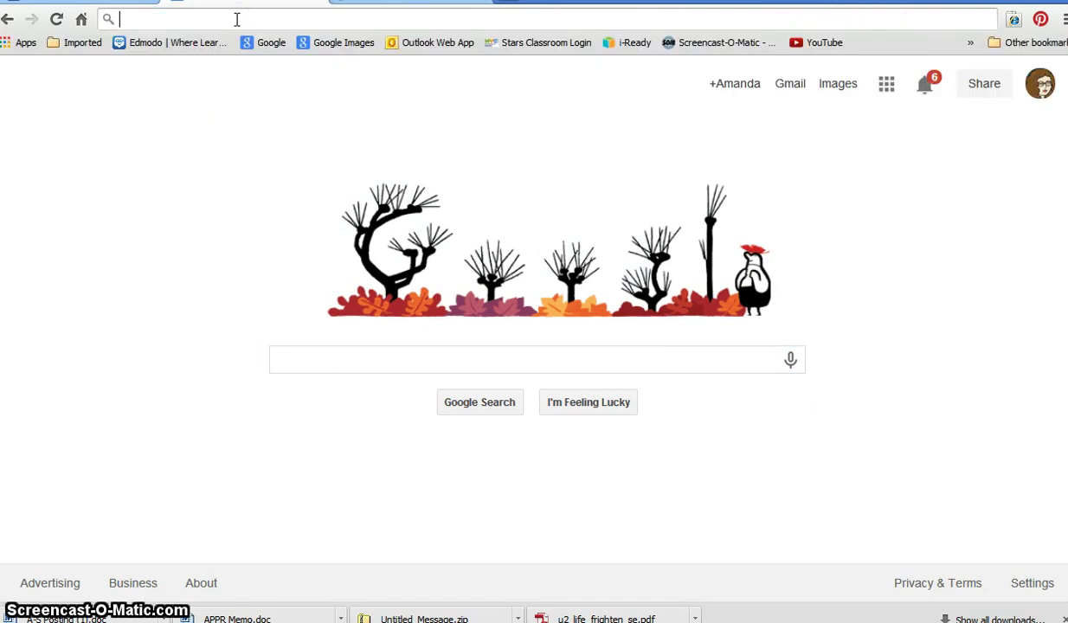
text(arlequin)
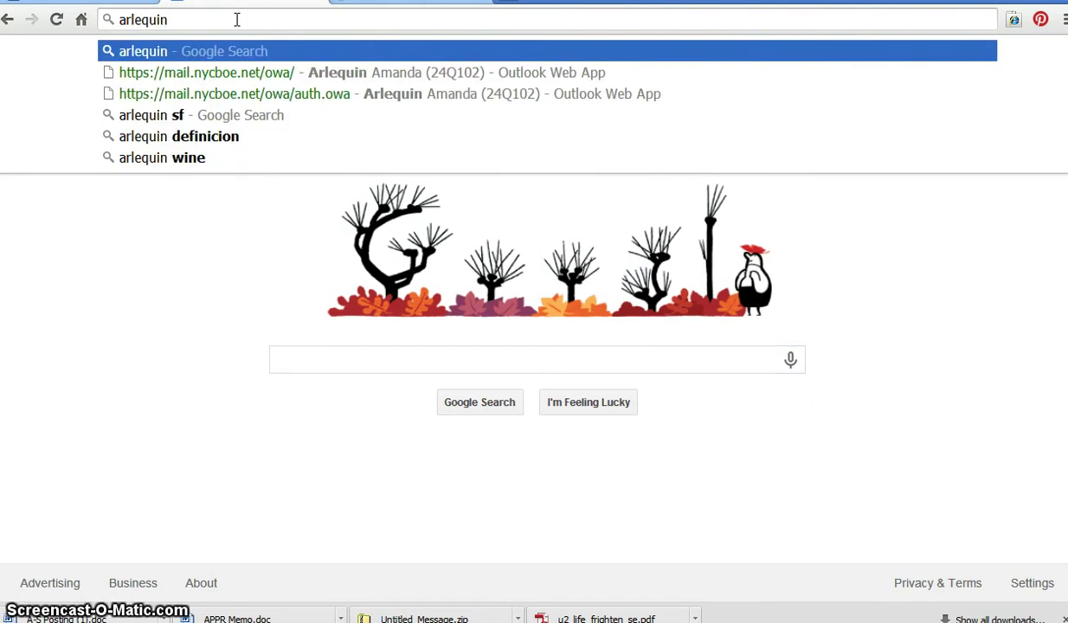
text(2014.)
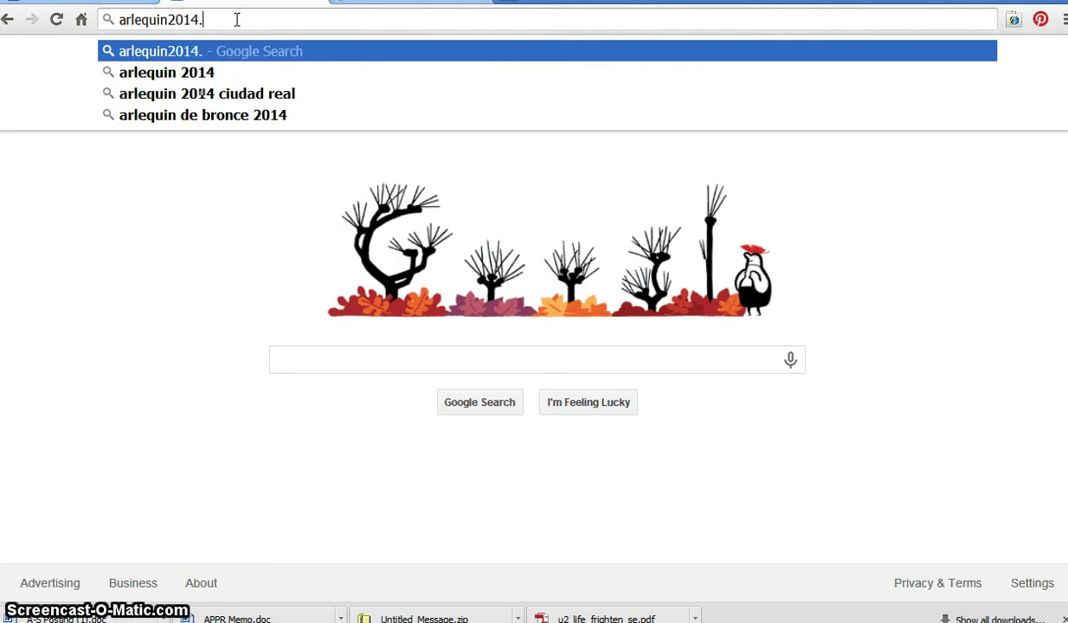
text(blogspot)
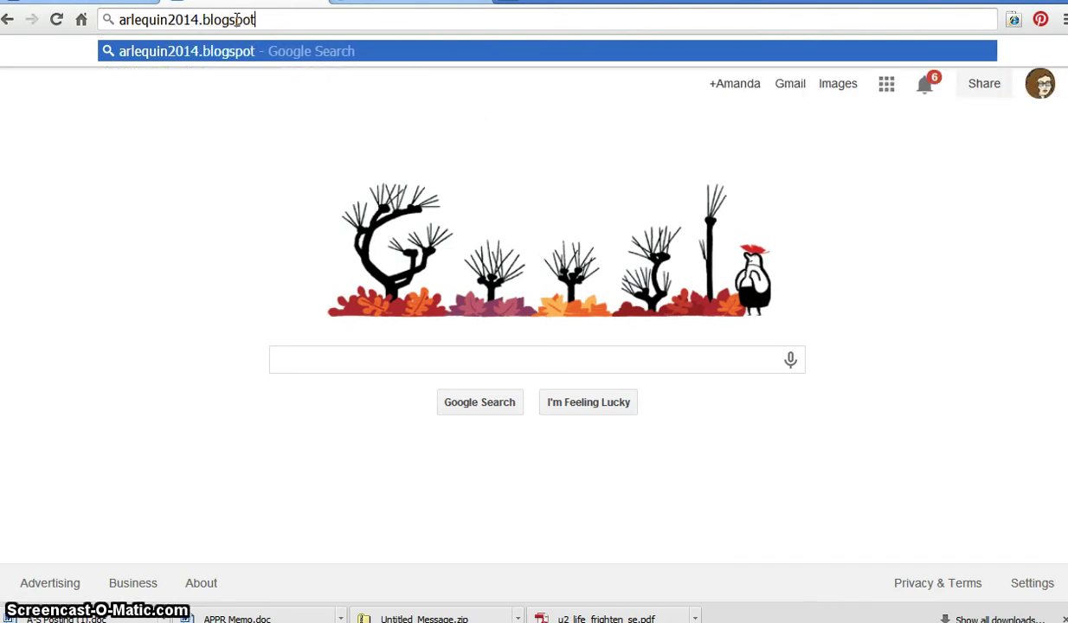
text(.com)
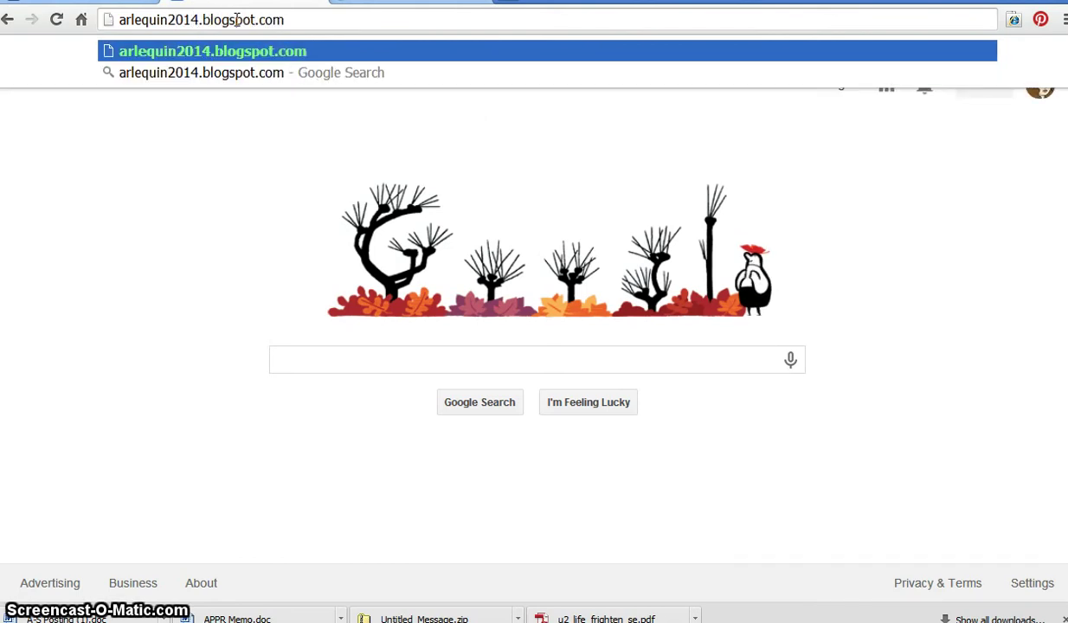
key(Return)
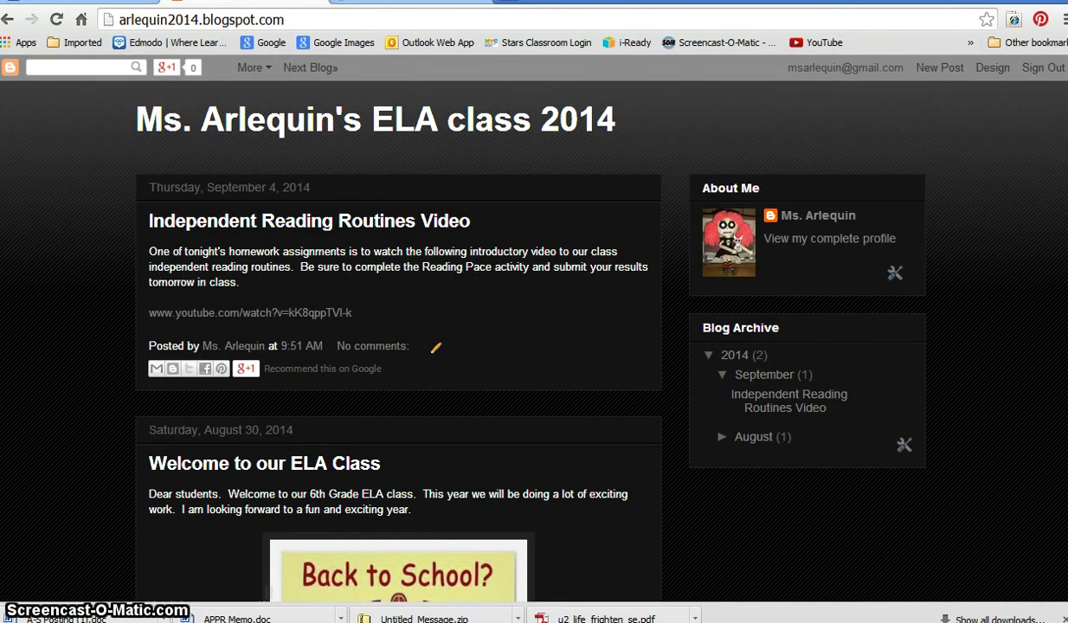
- Look over the class blog's Independent Reading Routines Video and Welcome to our ELA Class posts
scroll(534, 347, down, 2)
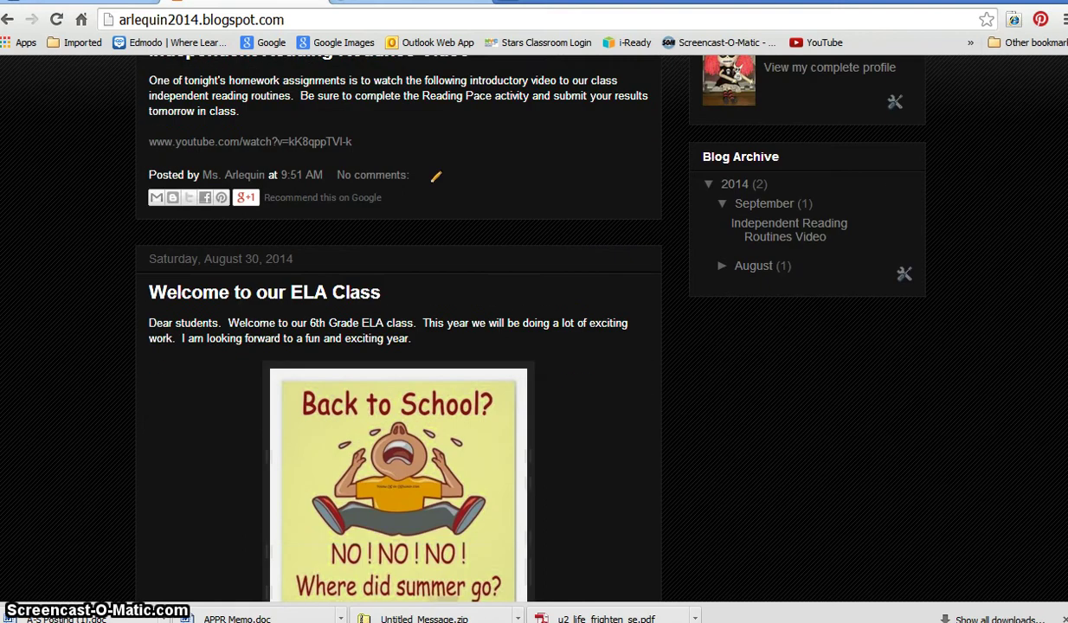
scroll(1064, 154, down, 2)
scroll(1063, 154, up, 4)
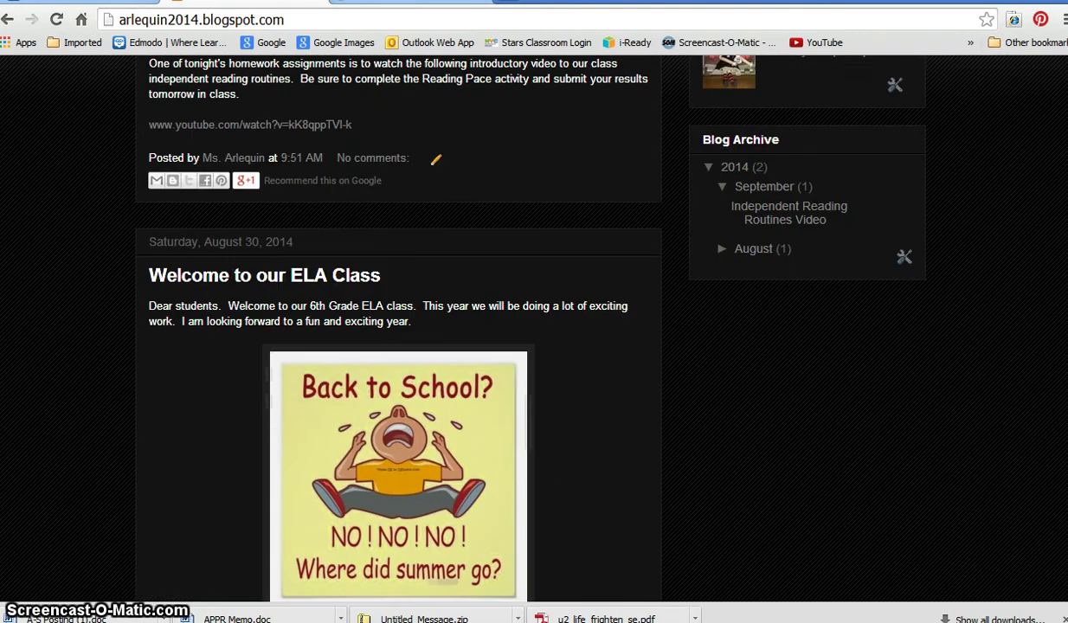
scroll(1064, 154, up, 1)
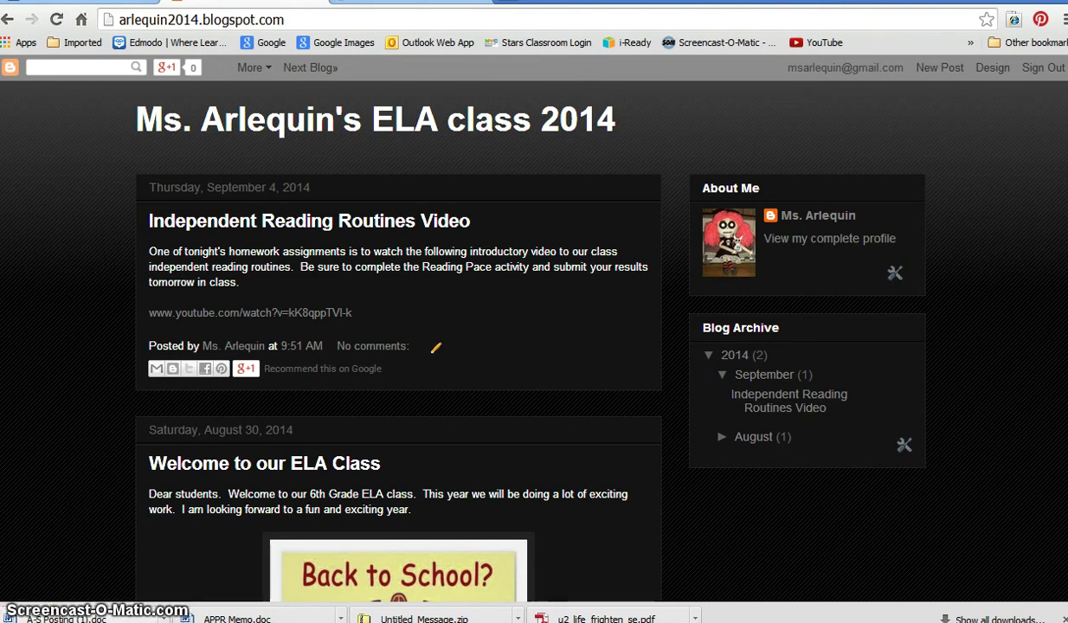
scroll(534, 329, down, 1)
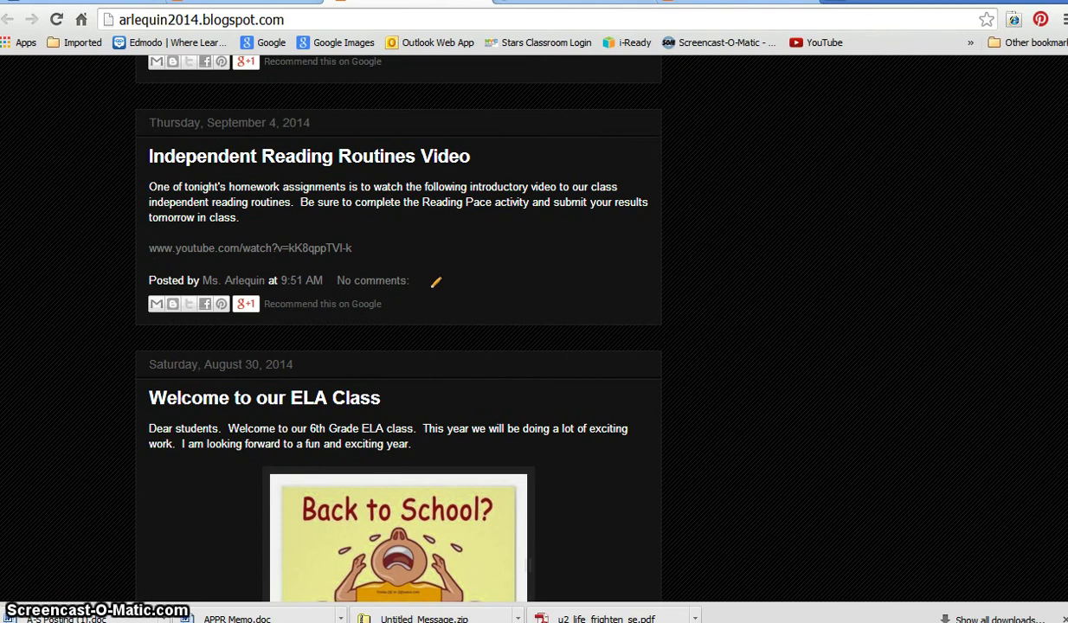
- Read the Dialogue Story #1- Class 311 post, including its photo prompt and the posting instructions beneath it
scroll(535, 329, up, 10)
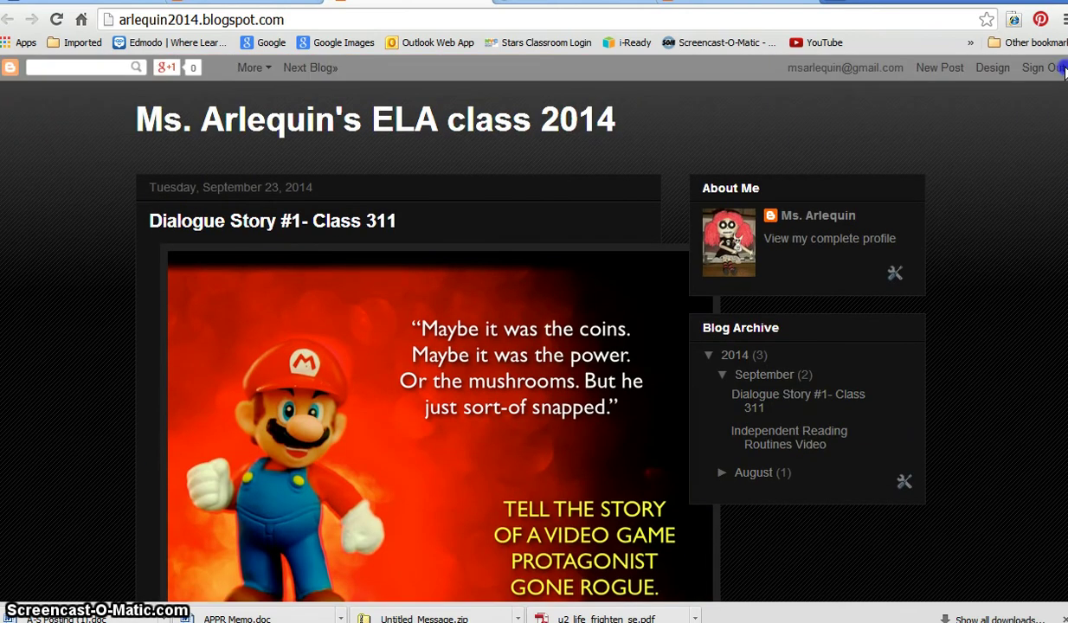
mouse_move(1064, 71)
mouse_down()
mouse_move(1064, 465)
mouse_move(1063, 71)
mouse_up()
scroll(516, 325, down, 3)
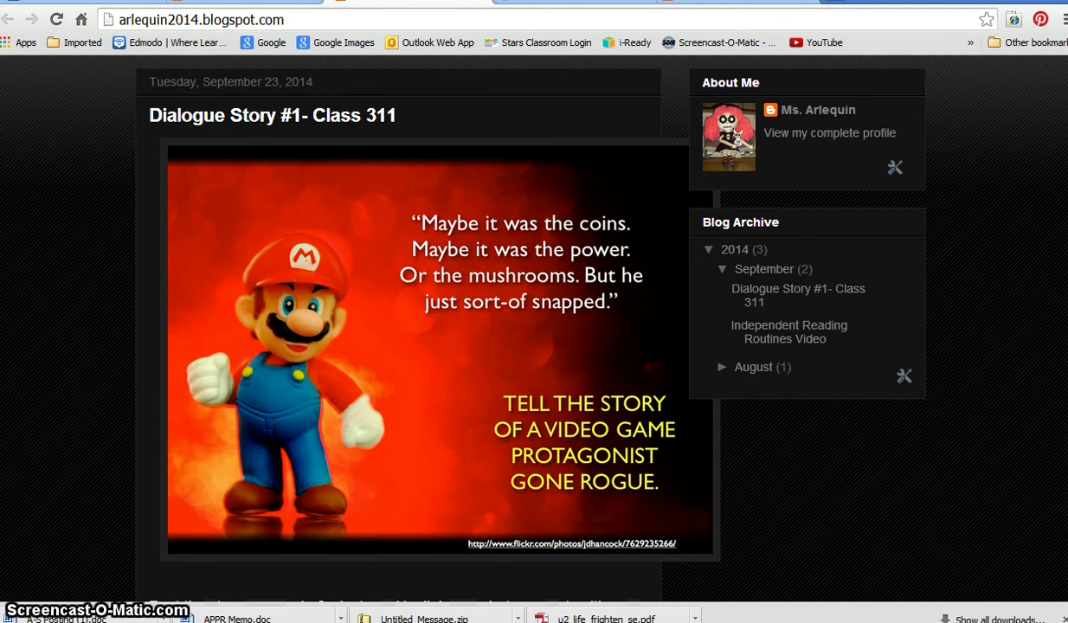
scroll(515, 329, up, 1)
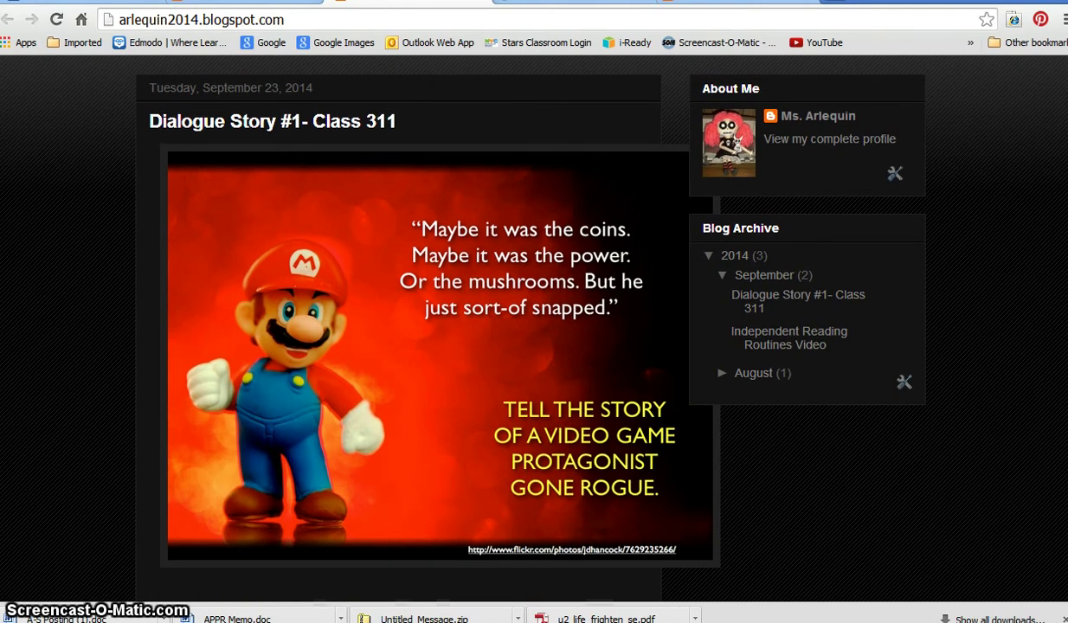
scroll(515, 329, down, 1)
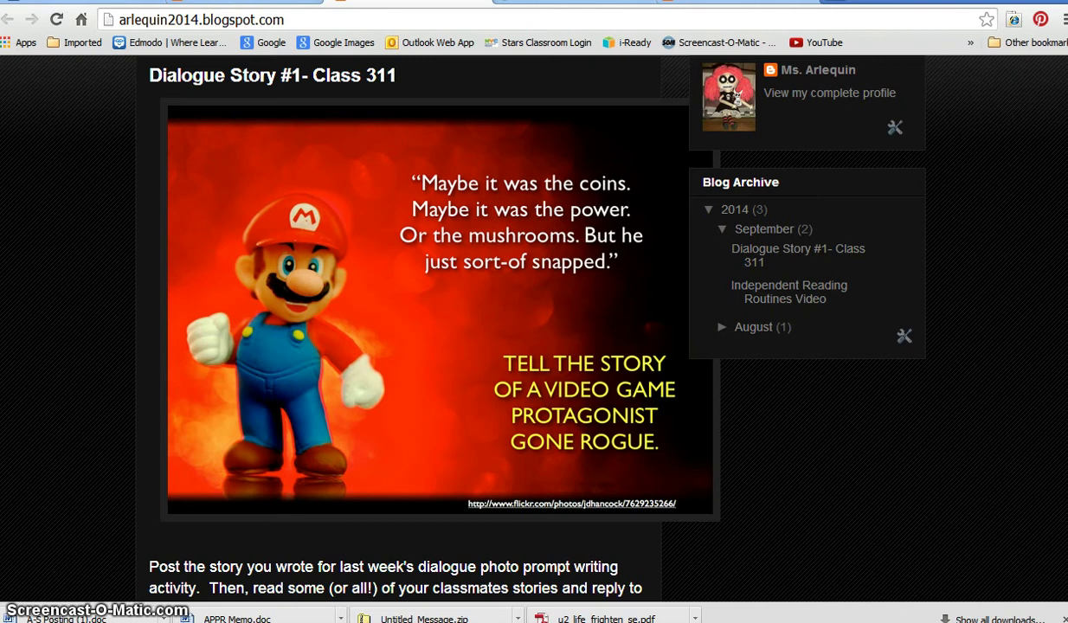
scroll(515, 329, down, 1)
scroll(515, 329, up, 1)
scroll(515, 329, up, 1)
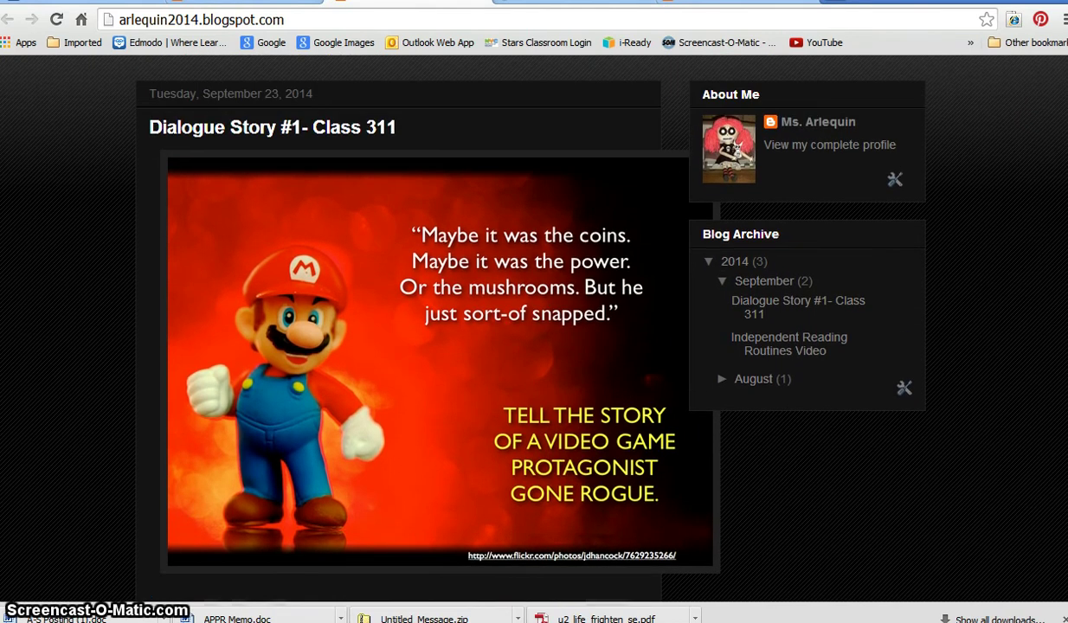
scroll(569, 433, down, 5)
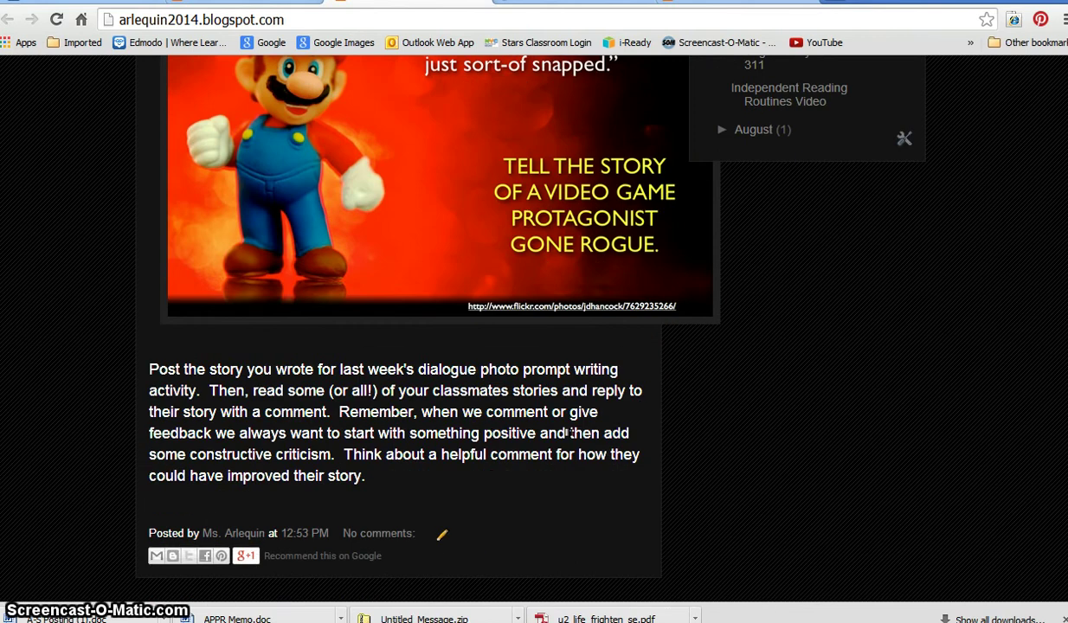
scroll(569, 433, down, 1)
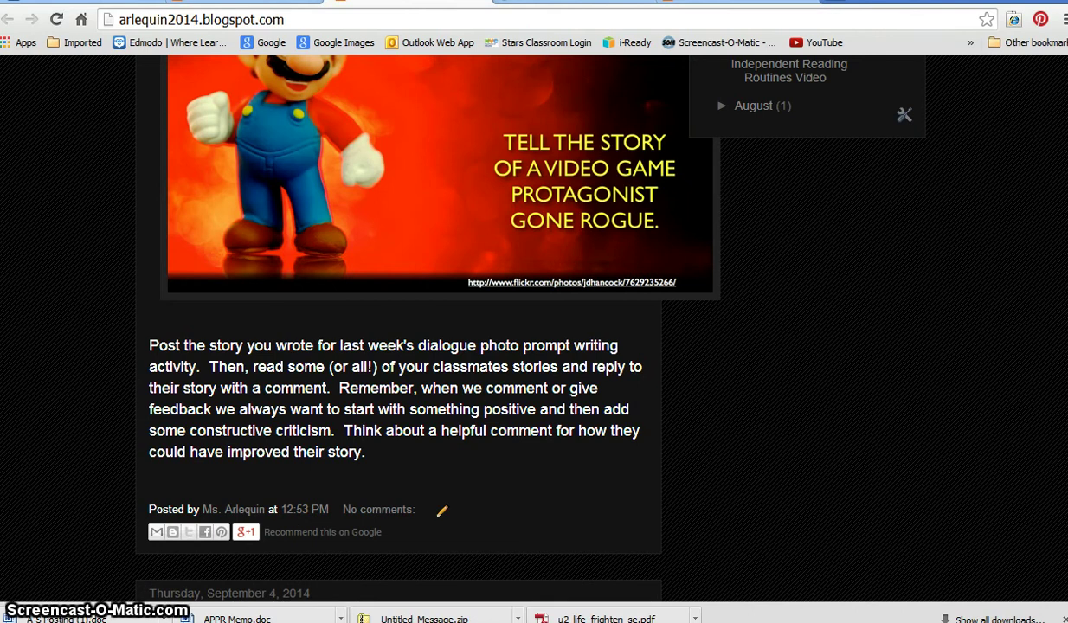
scroll(534, 325, down, 1)
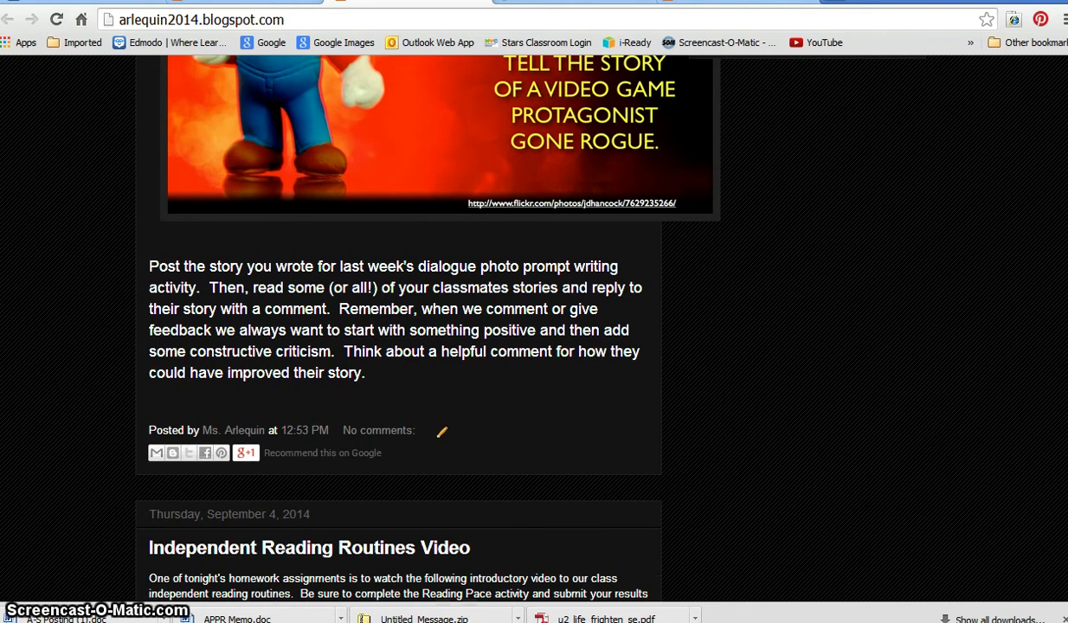
scroll(534, 324, down, 1)
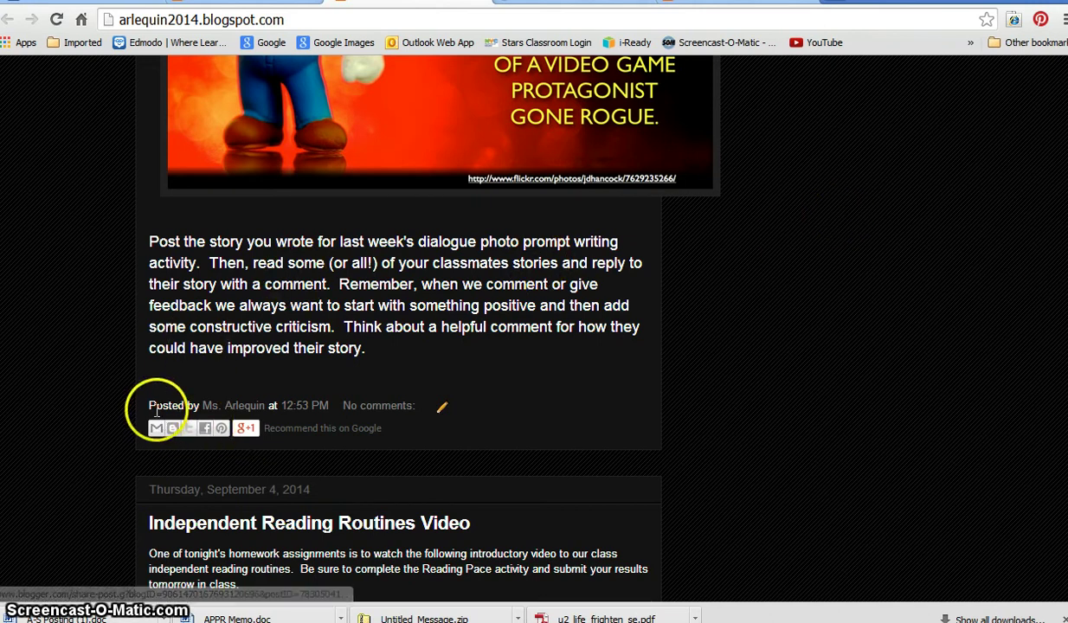
- Open the comment form of the Dialogue Story #1- Class 311 post and place the cursor in the comment box
click(372, 408)
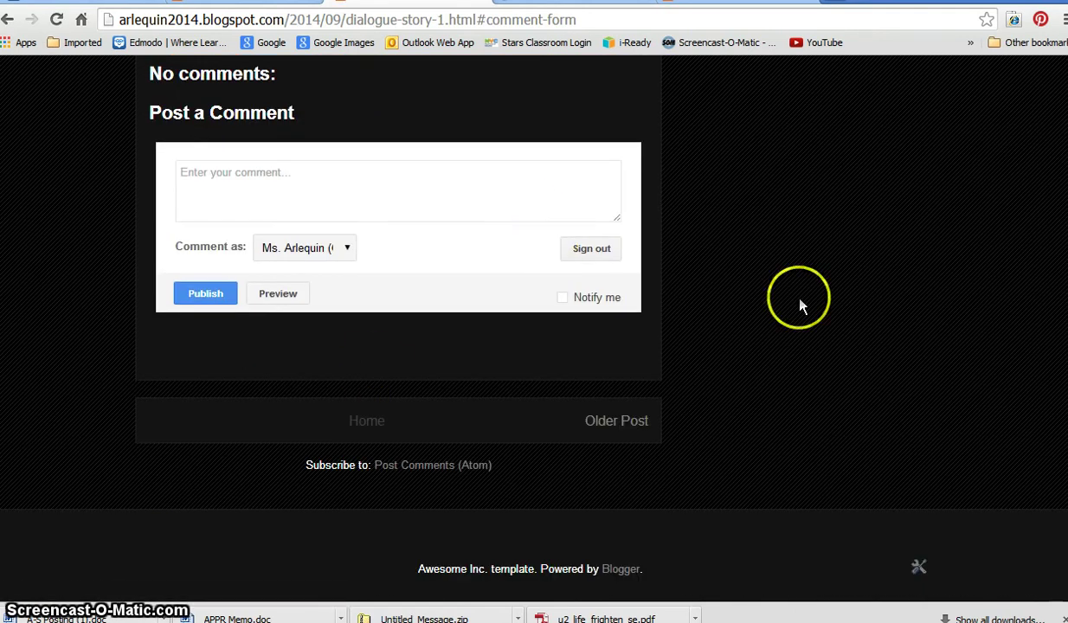
scroll(996, 346, up, 2)
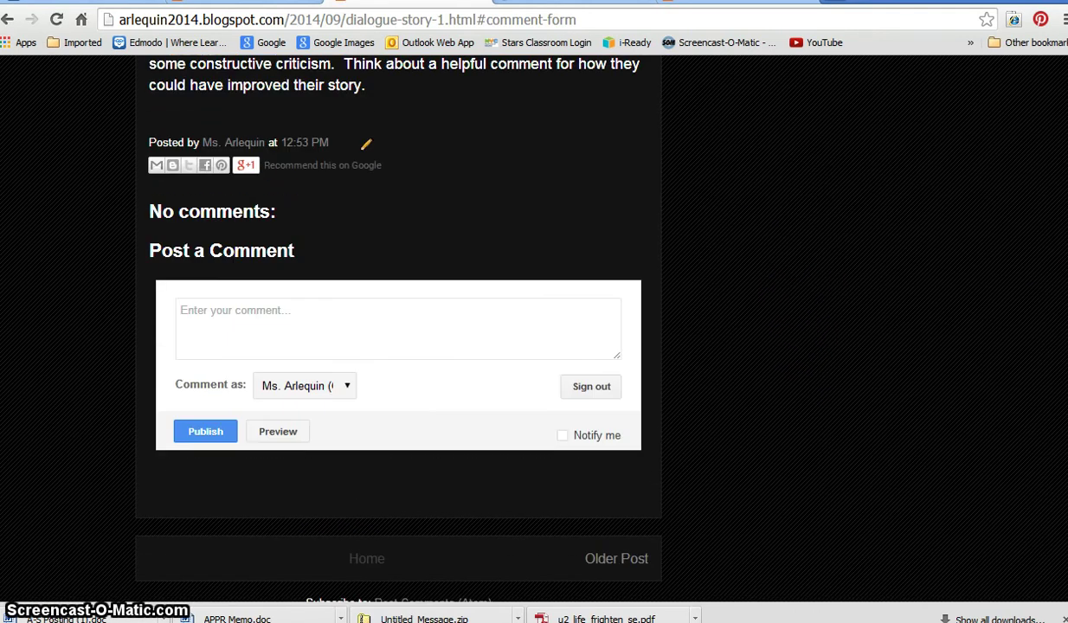
click(523, 335)
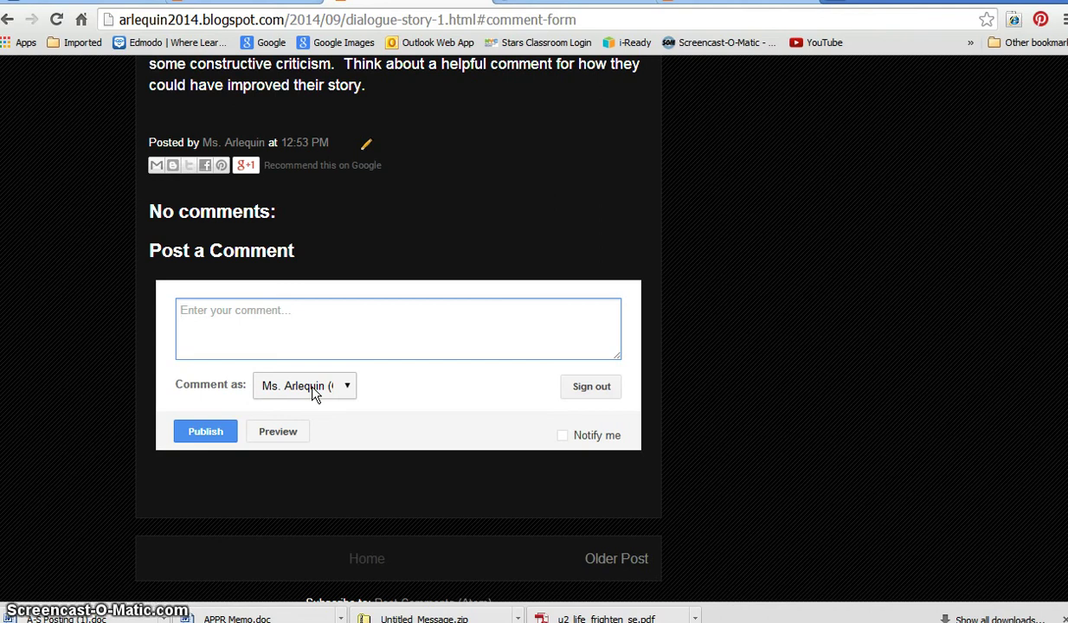
click(285, 336)
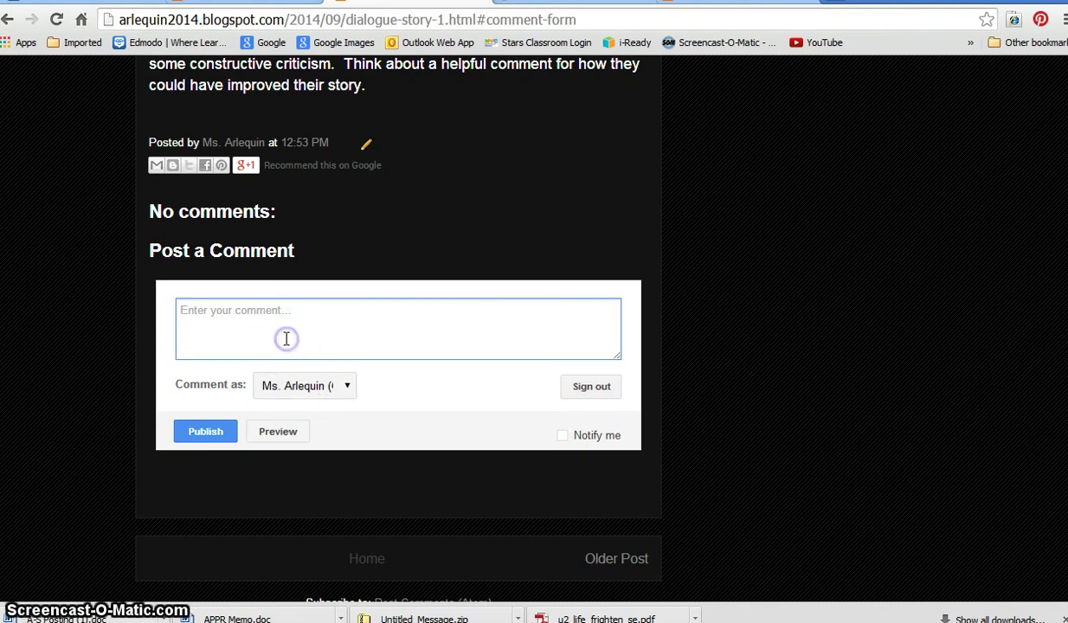
text(dfjdfdgfdjlk)
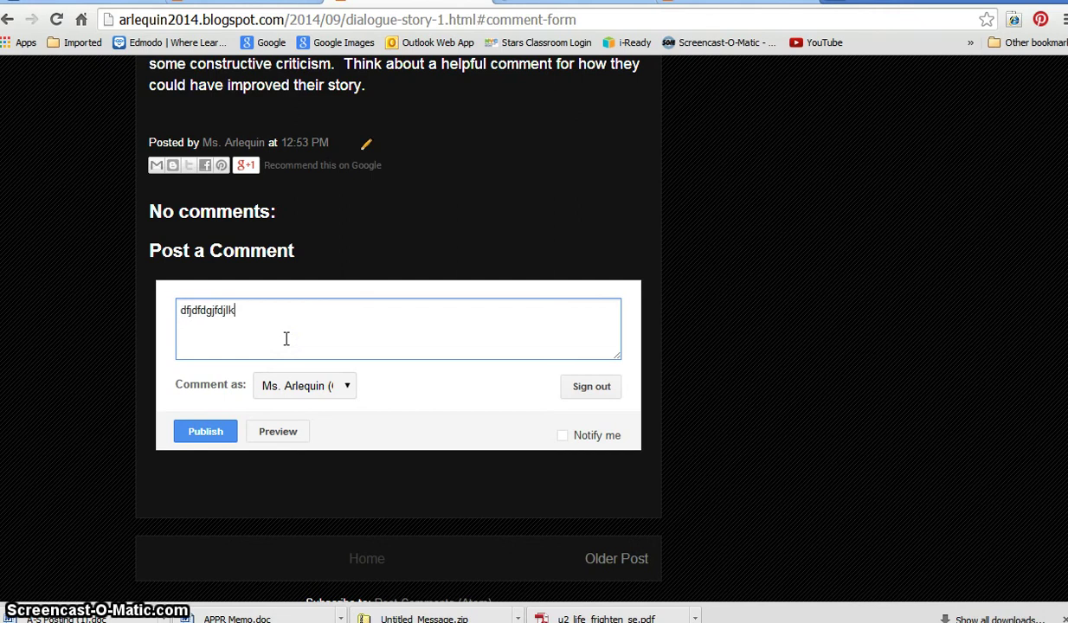
key(BackSpace)
key(BackSpace)
key(BackSpace)
key(BackSpace)
key(BackSpace)
key(BackSpace)
key(BackSpace)
key(BackSpace)
key(BackSpace)
key(BackSpace)
key(BackSpace)
key(BackSpace)
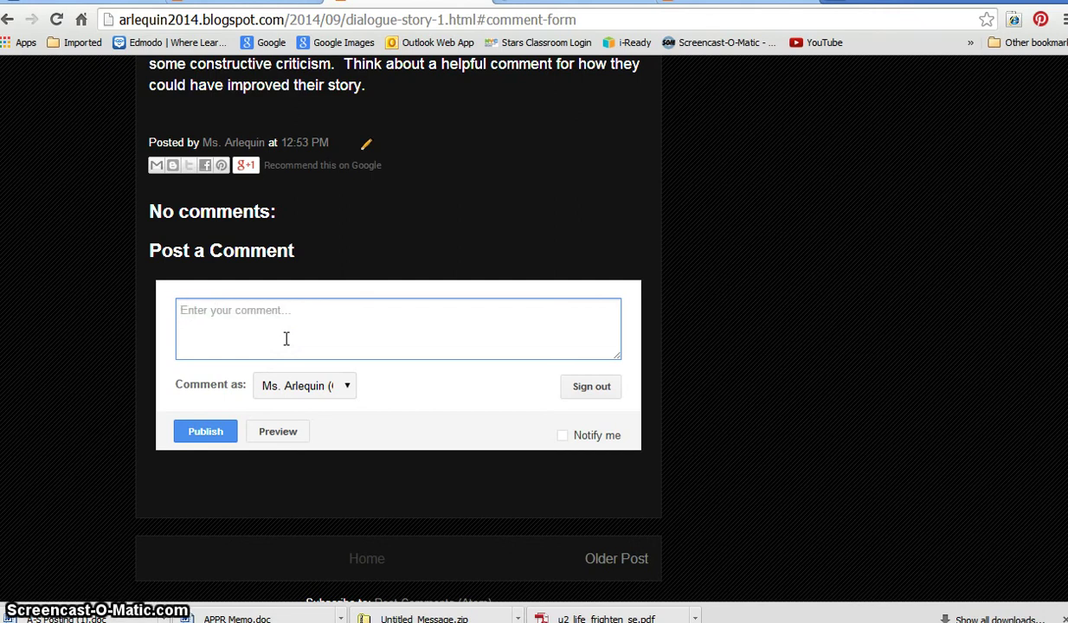
click(268, 348)
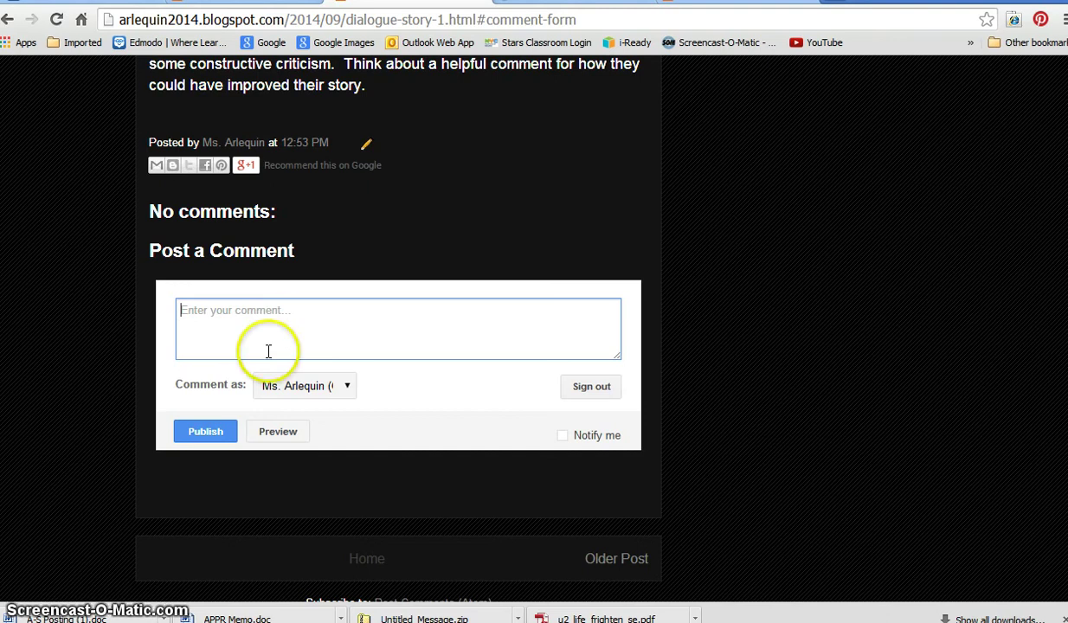
click(208, 431)
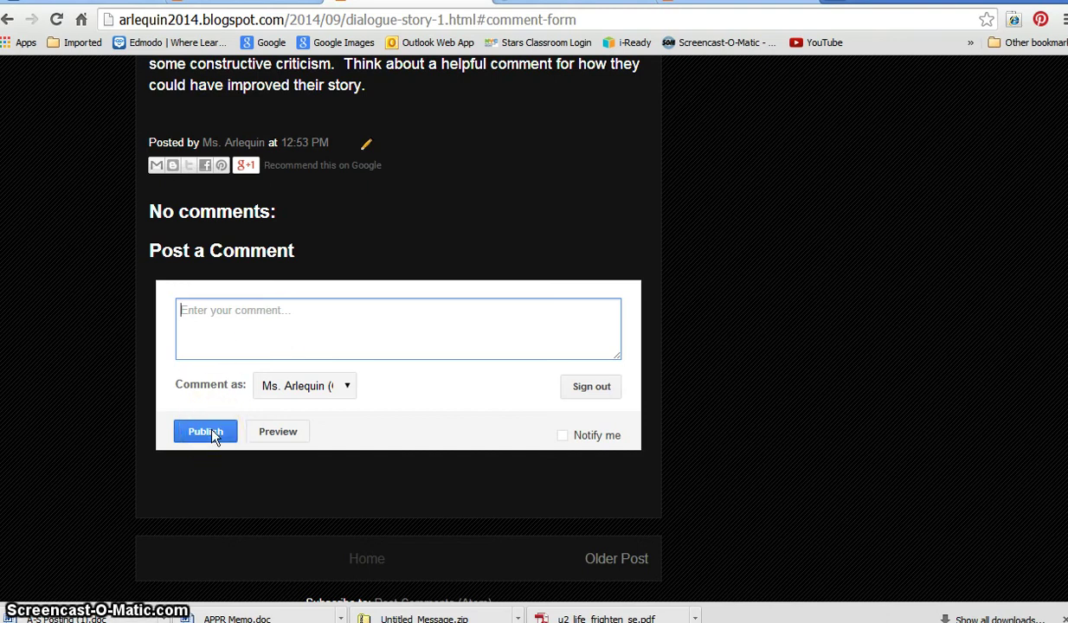
click(290, 435)
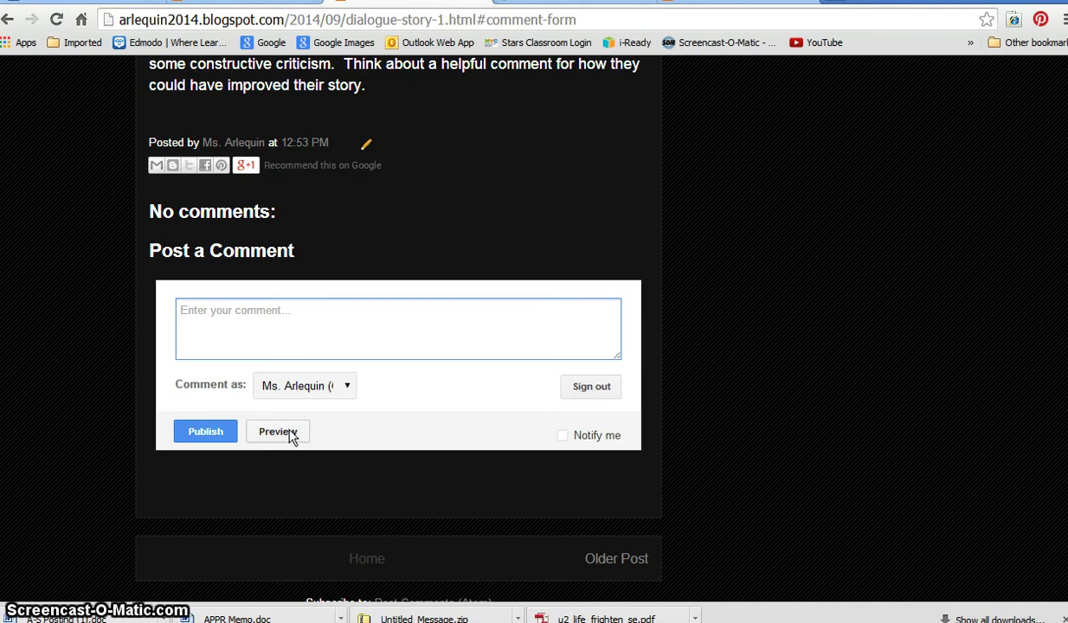
click(205, 433)
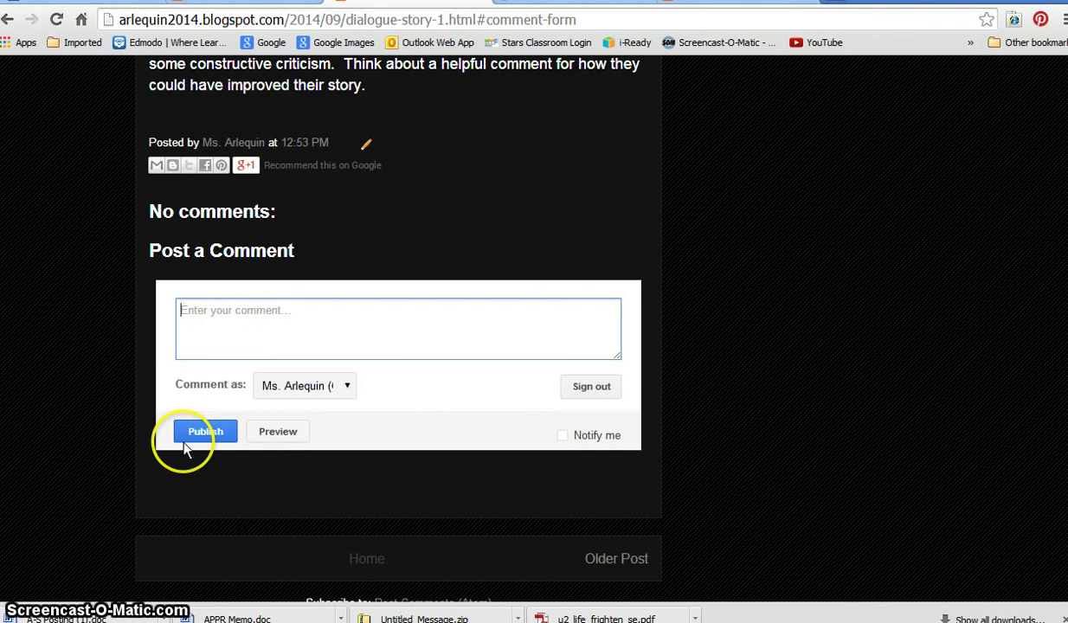
- Switch to the 2013 Class 311 ELA blog and look over its Creative Playlist Journal and Vocabulary Story #7 posts
click(146, 566)
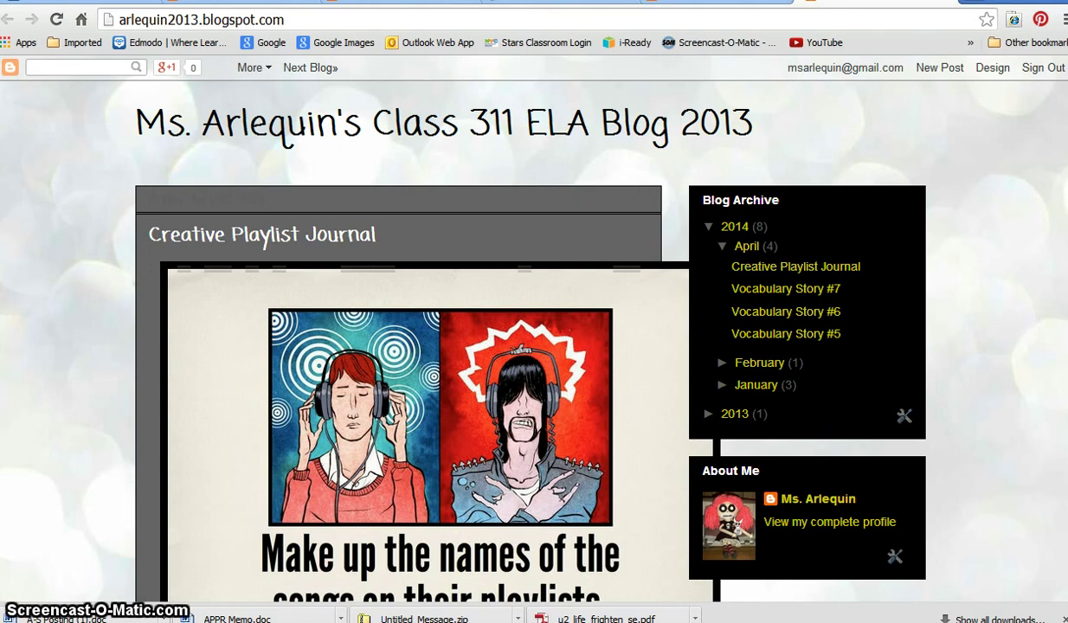
scroll(515, 324, down, 2)
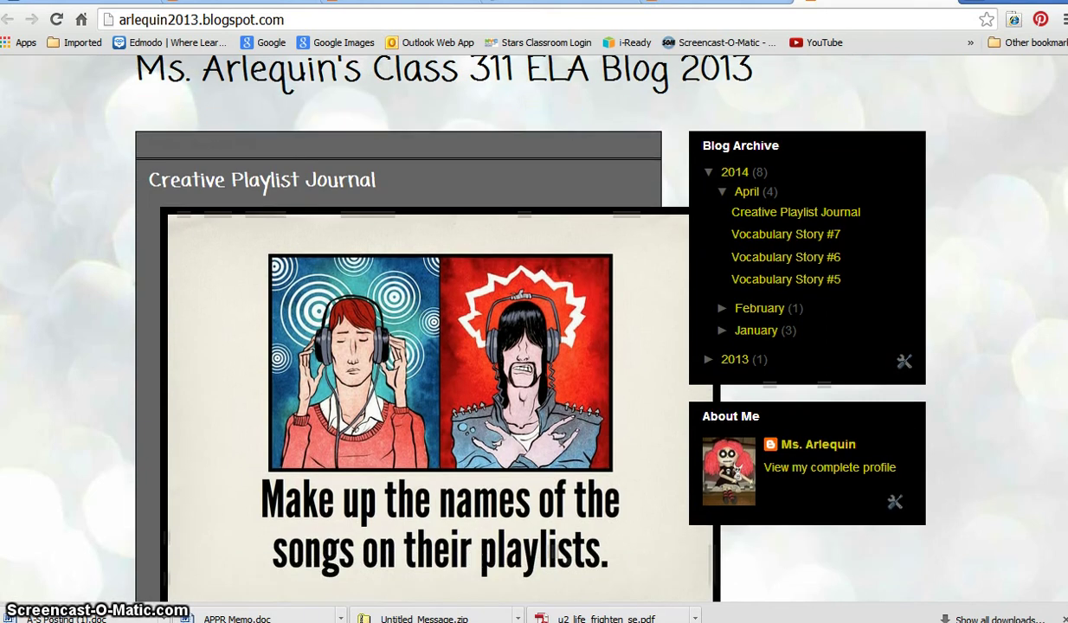
scroll(515, 325, down, 1)
scroll(515, 325, up, 2)
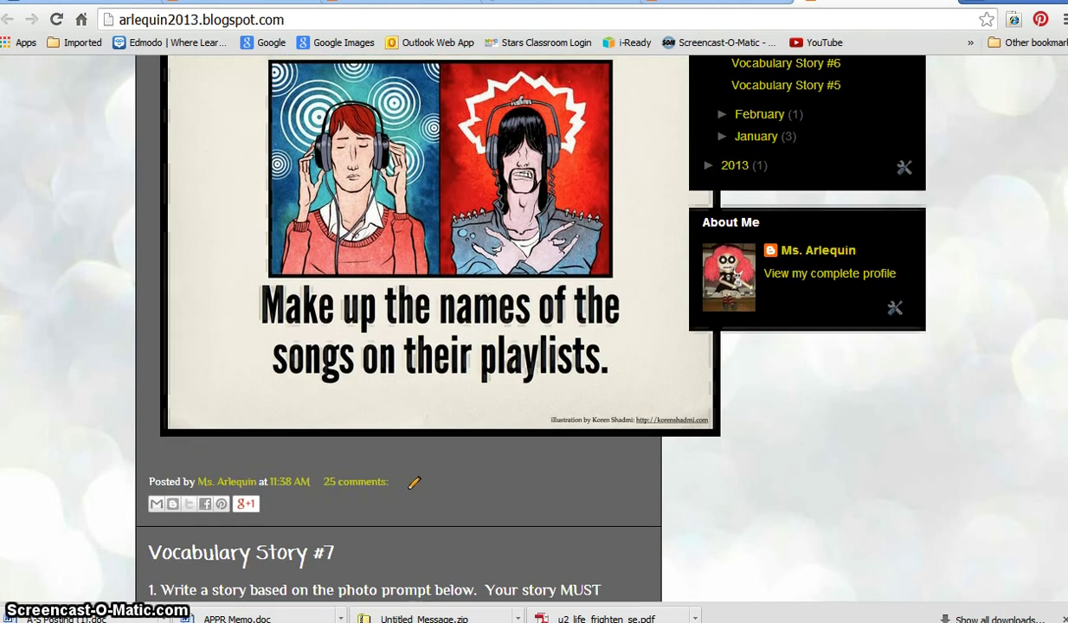
scroll(515, 324, up, 1)
scroll(515, 325, down, 3)
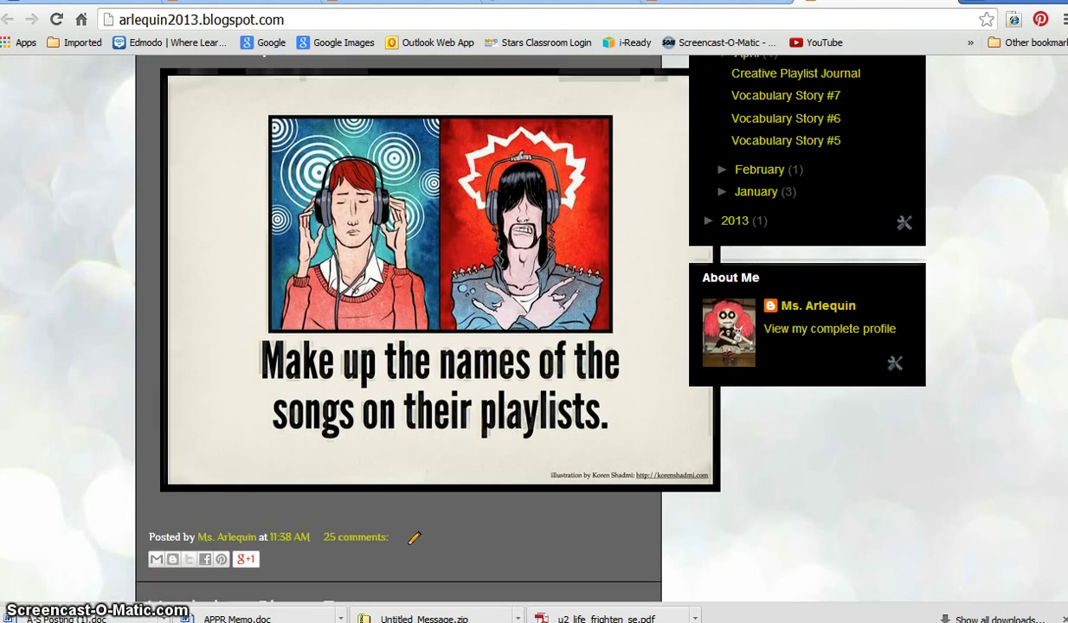
scroll(515, 325, down, 5)
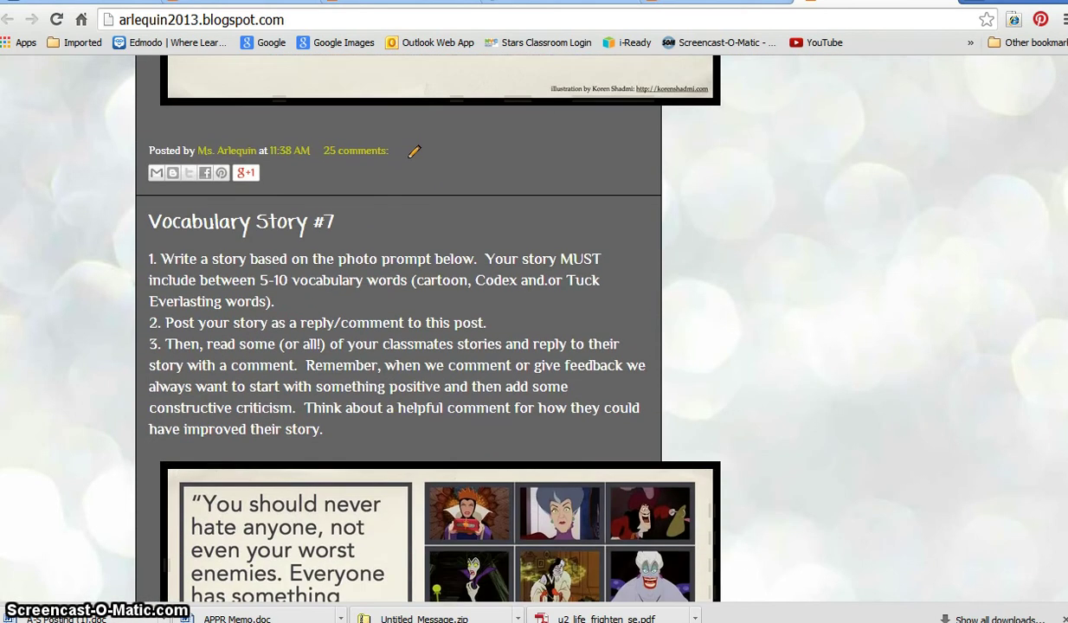
- Open the comments of the Creative Playlist Journal post and skim the students' playlists from the newest back to the first
scroll(790, 275, up, 6)
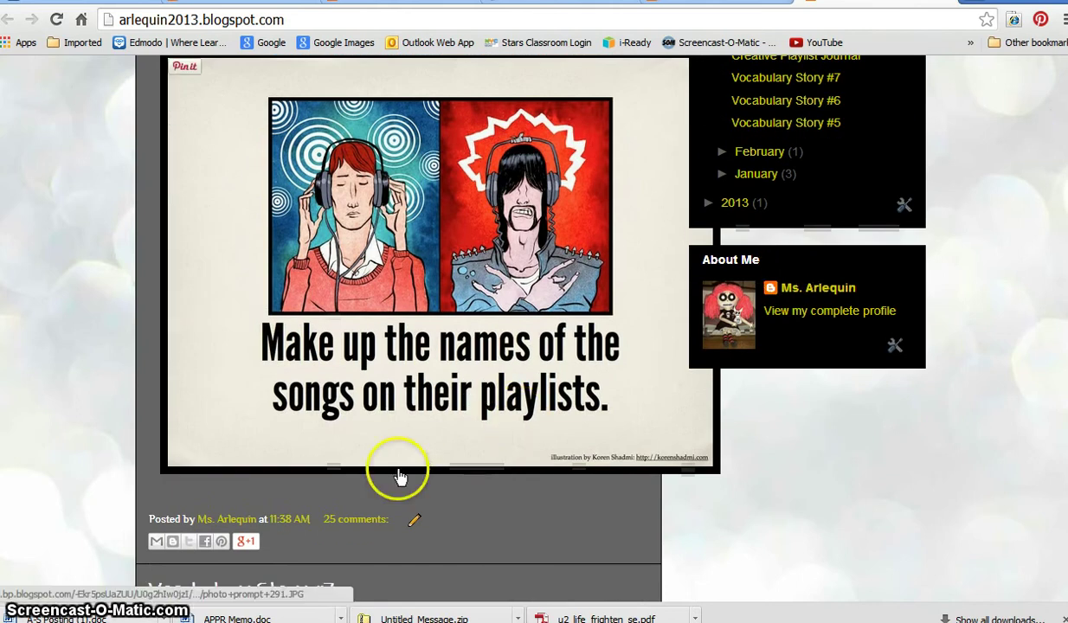
click(350, 521)
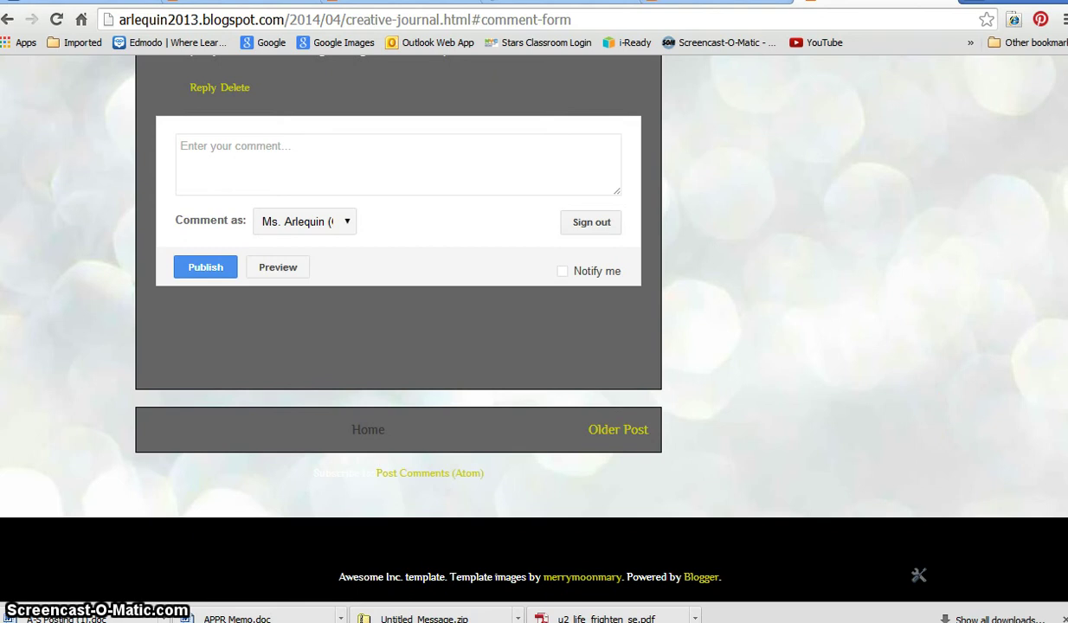
scroll(399, 329, up, 15)
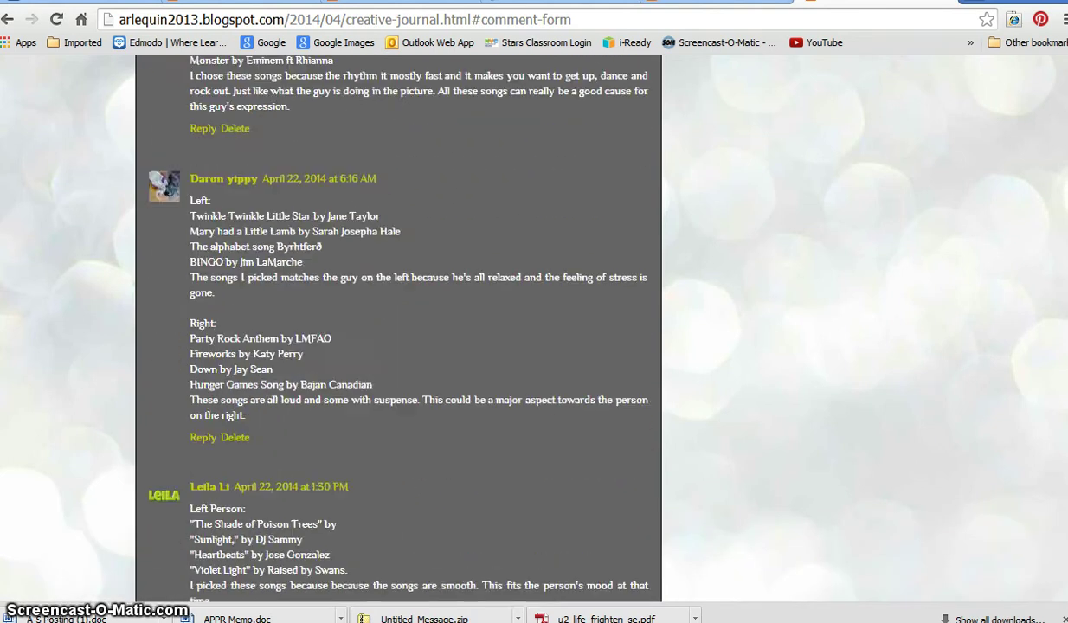
scroll(398, 329, up, 12)
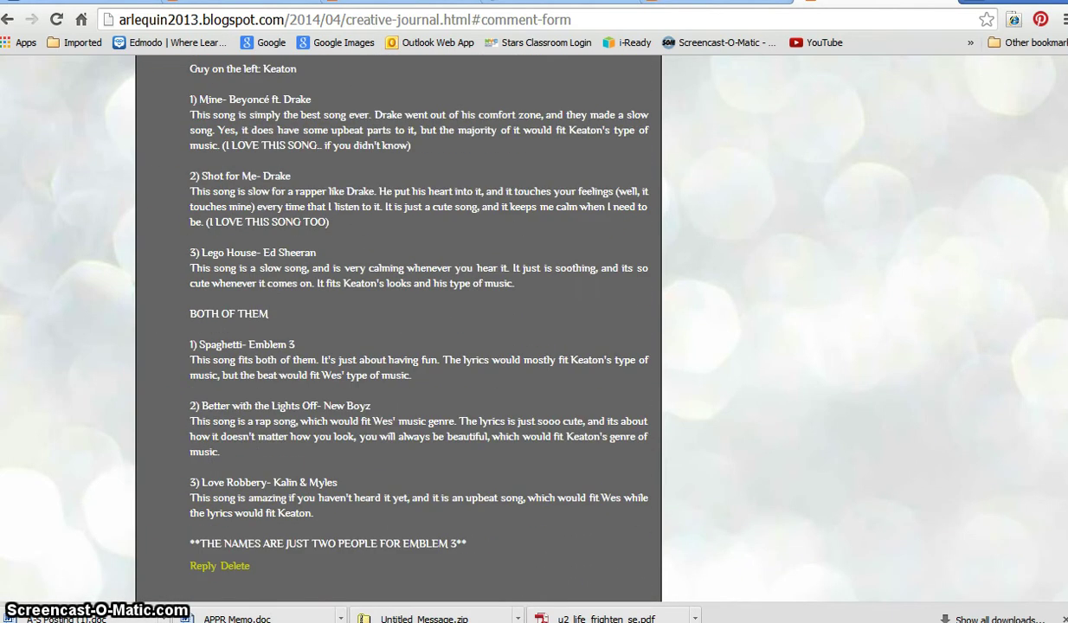
scroll(399, 329, up, 15)
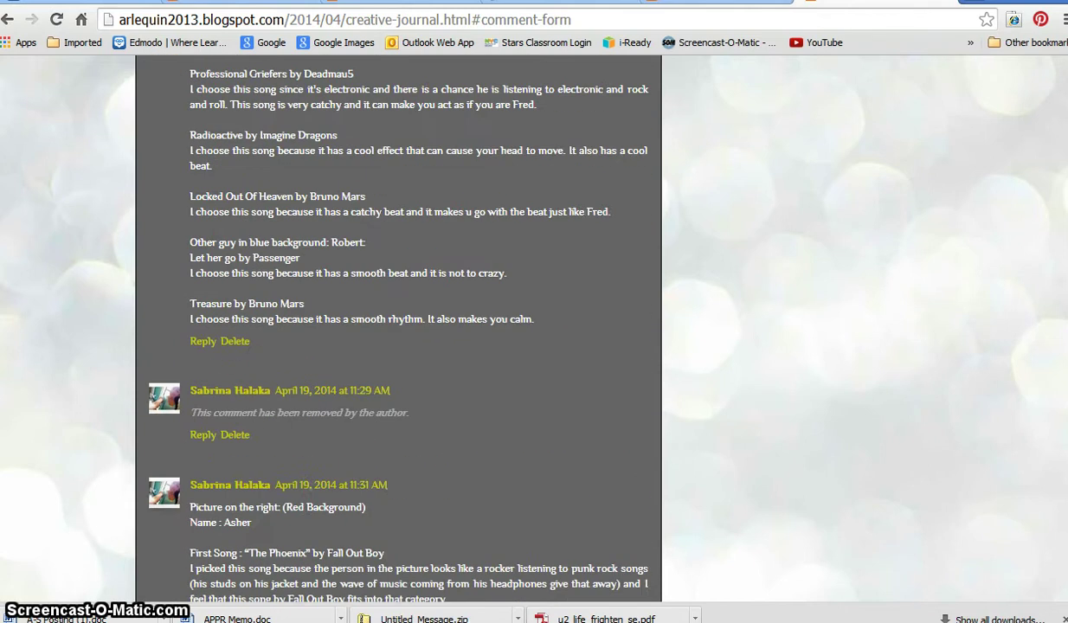
scroll(398, 329, up, 15)
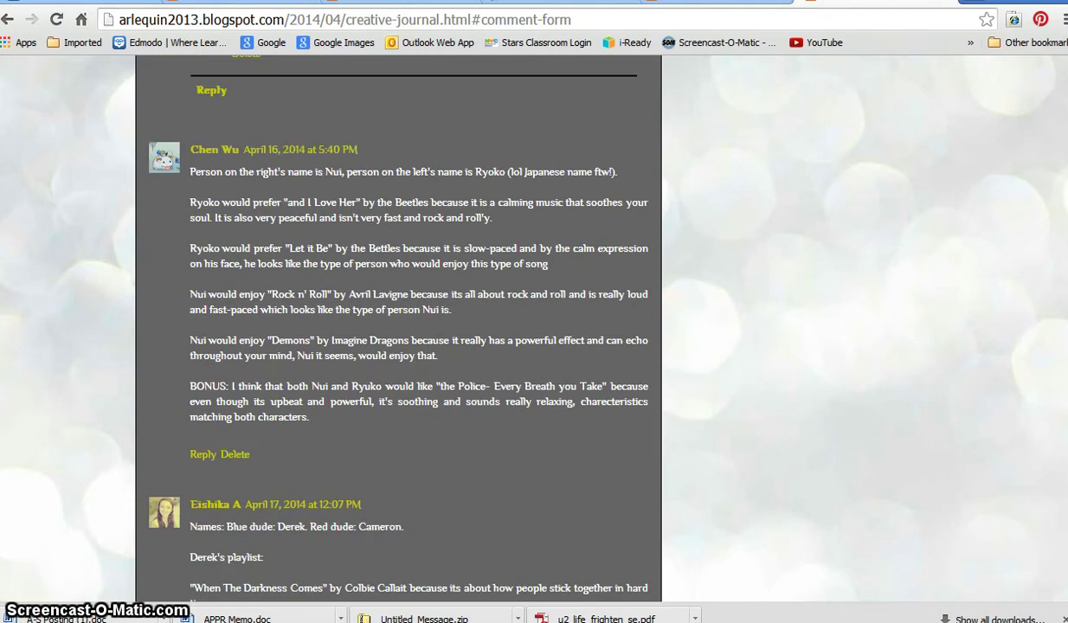
scroll(398, 329, up, 15)
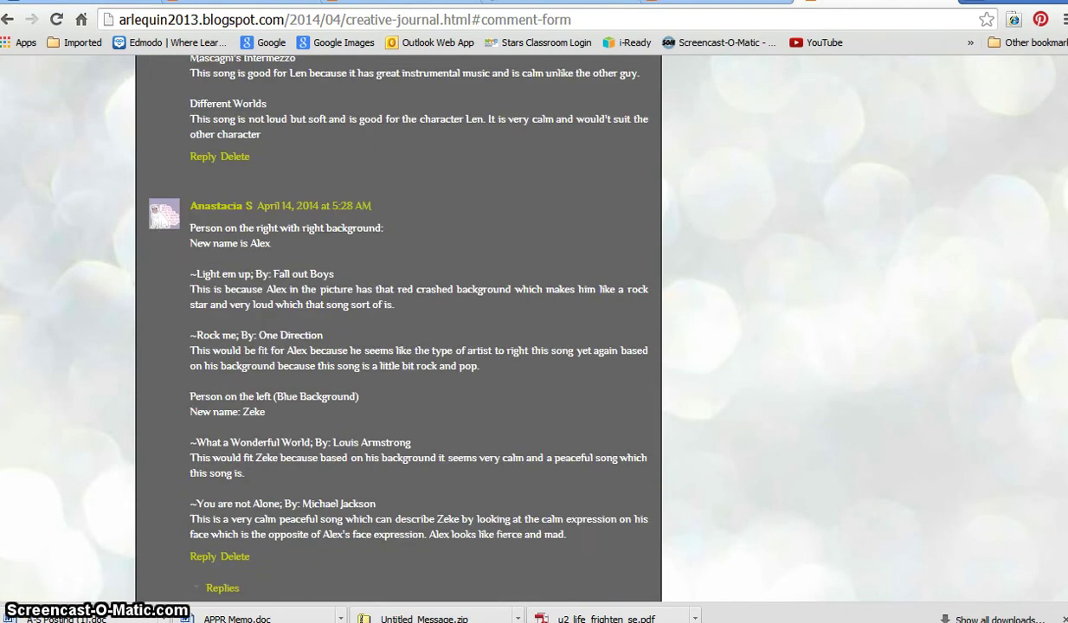
scroll(398, 329, up, 3)
scroll(398, 329, up, 15)
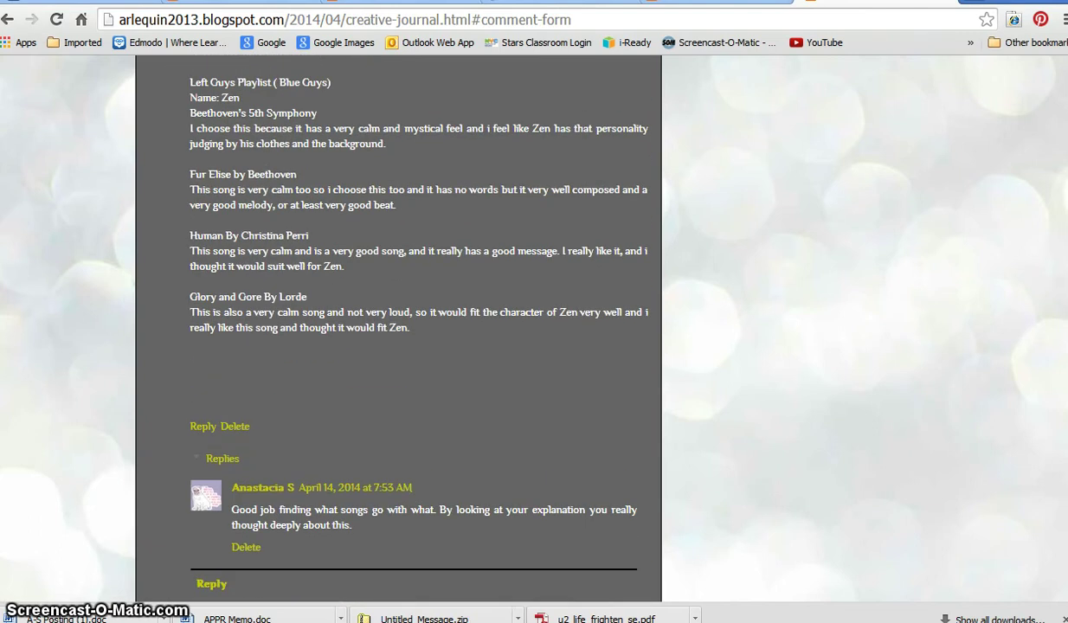
scroll(398, 329, up, 15)
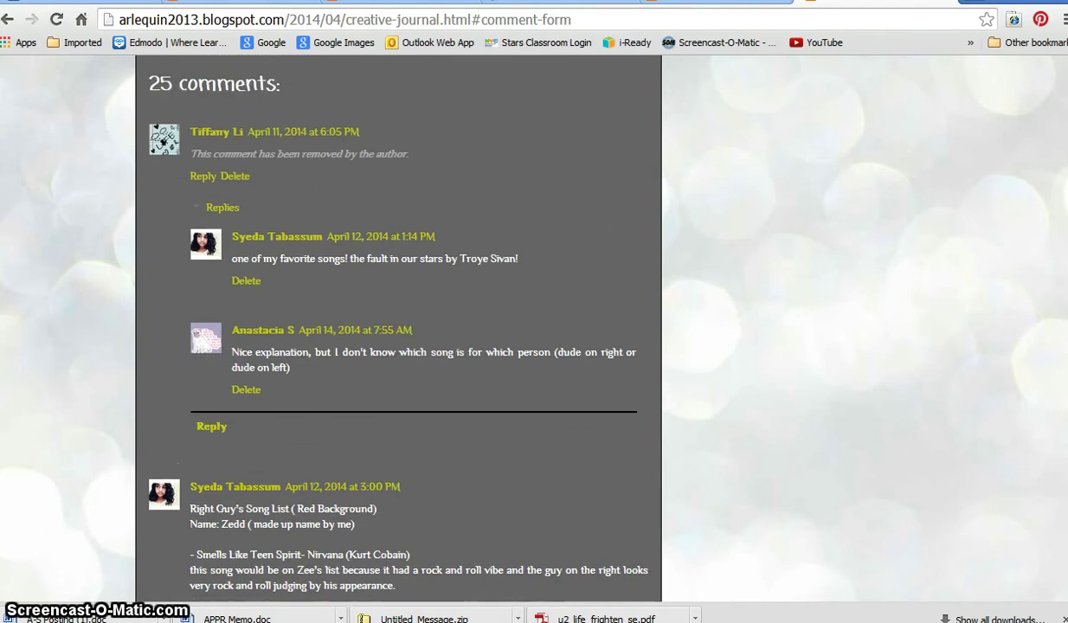
- Read the playlist comment about Zedd and Zen, the classmate's feedback beneath it, and find where to reply to that comment
scroll(399, 329, down, 7)
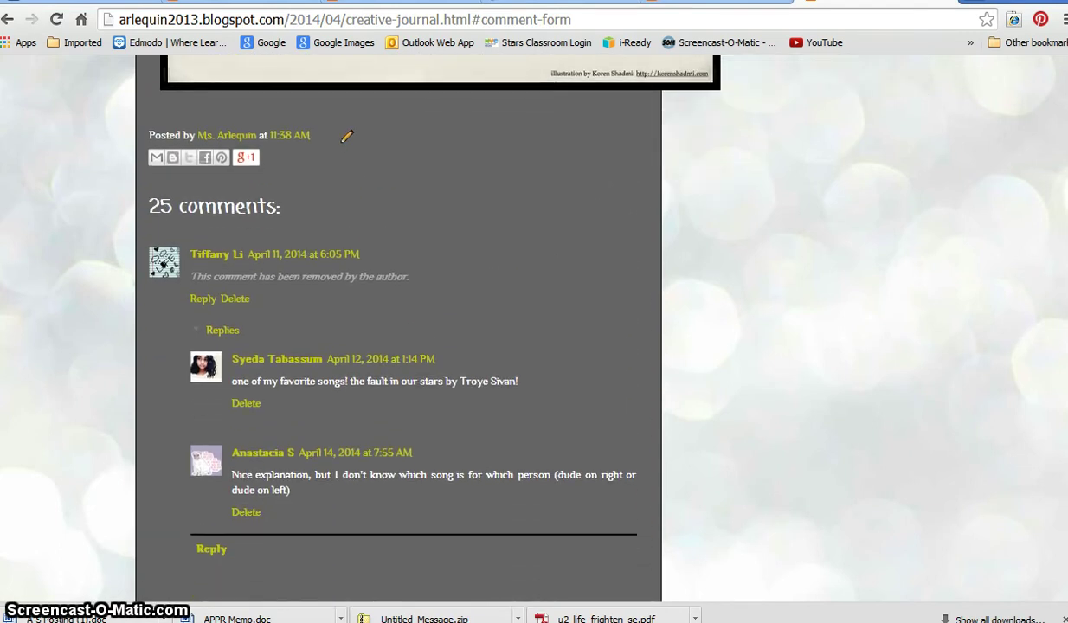
scroll(399, 329, down, 1)
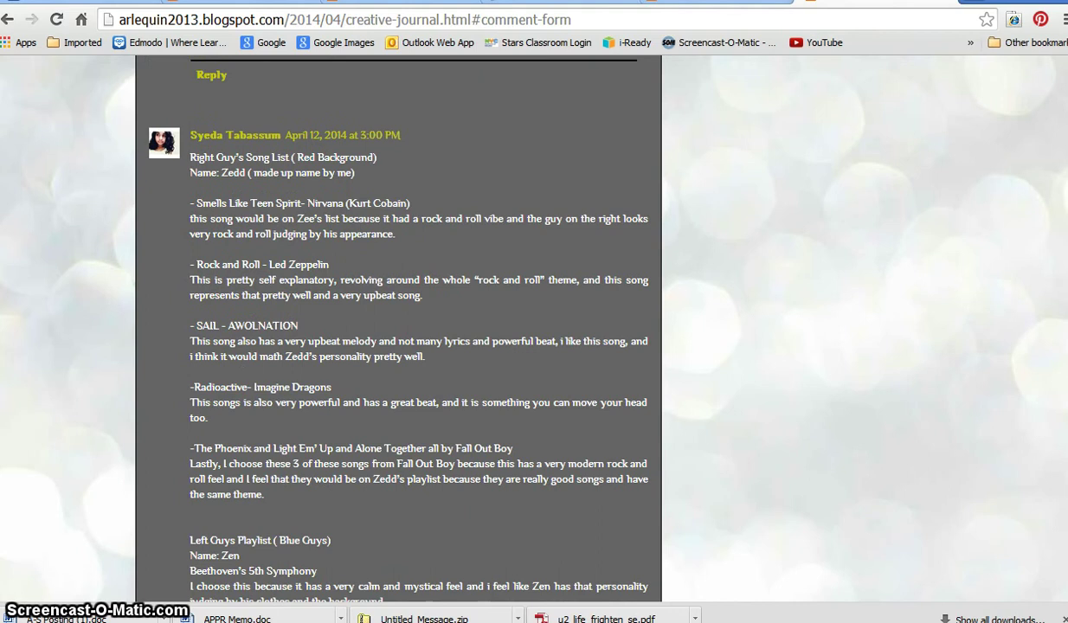
scroll(398, 329, down, 1)
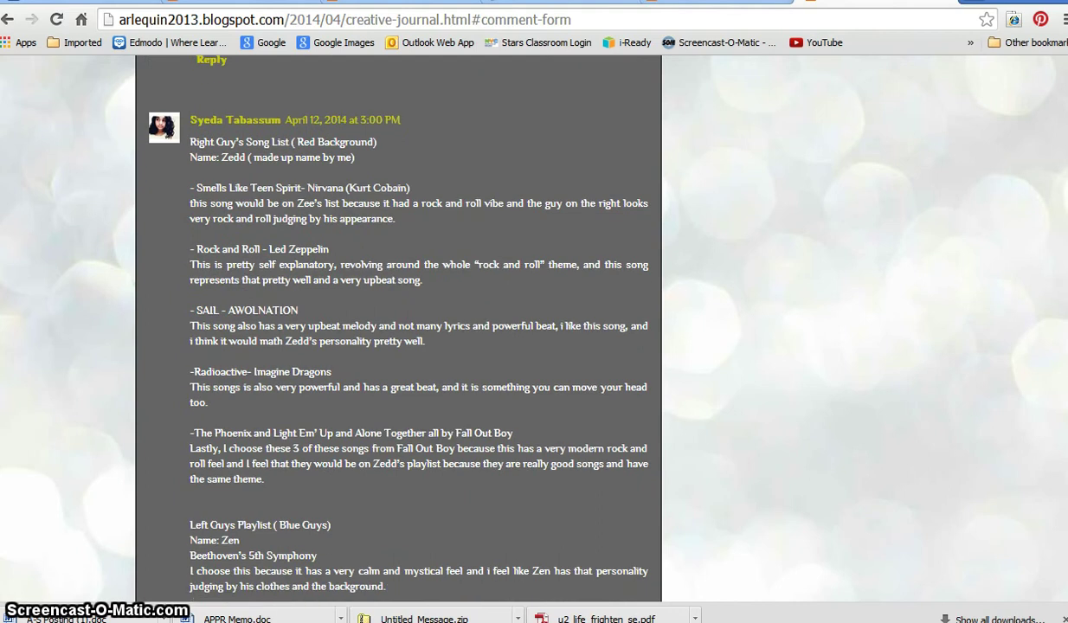
scroll(399, 329, down, 5)
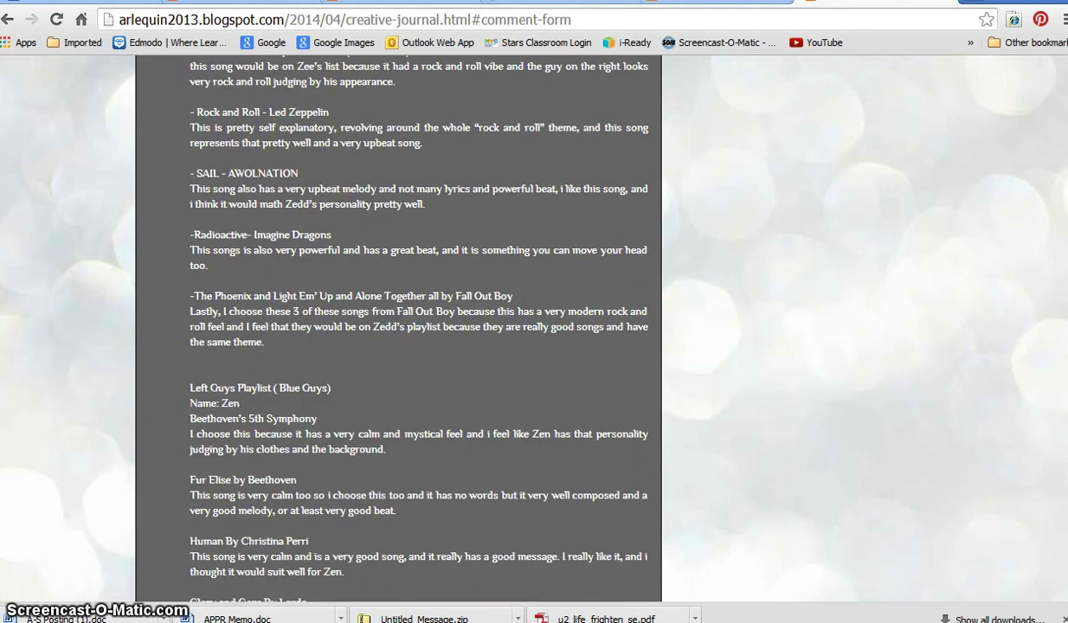
scroll(399, 329, down, 2)
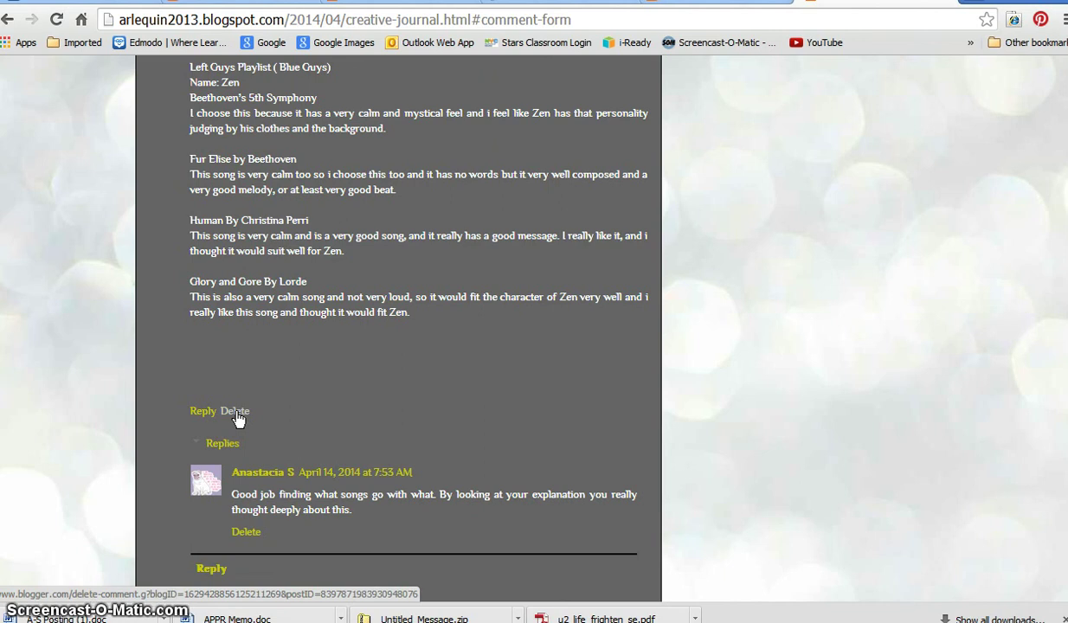
click(203, 413)
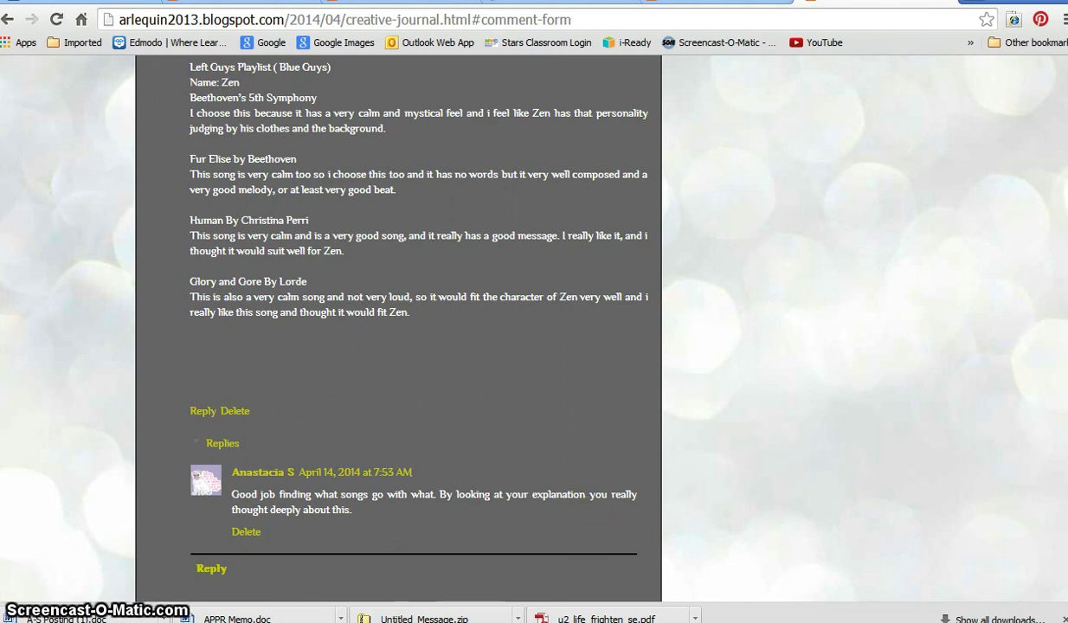
- Look over the playlist comments about Len, Alex and Zeke, and Larry and Jack, including the classmate feedback on Alex and Zeke
scroll(398, 329, down, 4)
scroll(398, 329, down, 3)
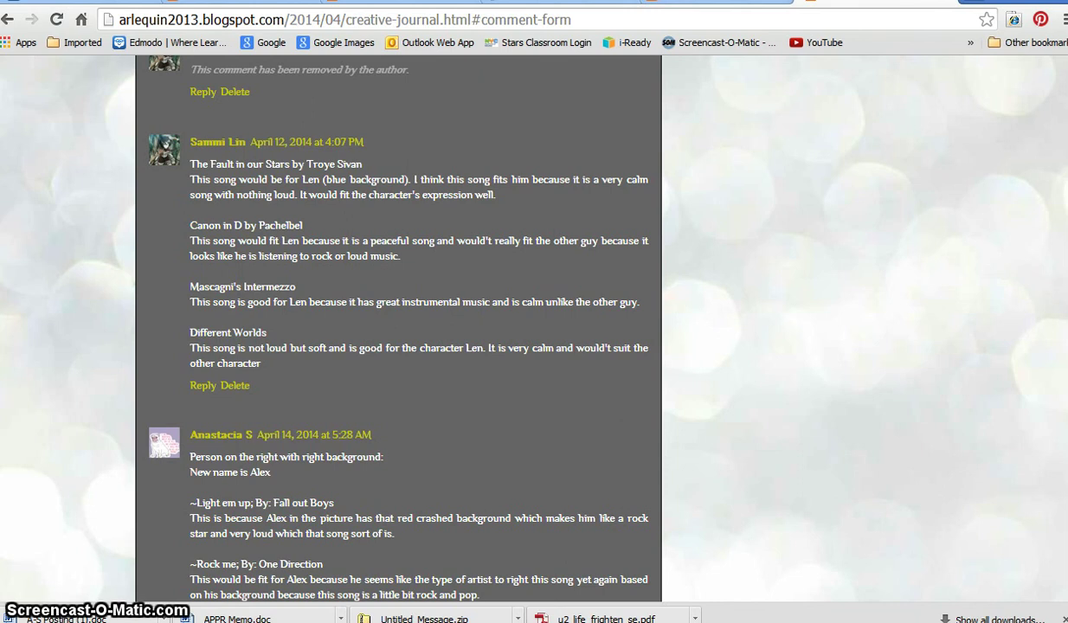
scroll(398, 330, down, 4)
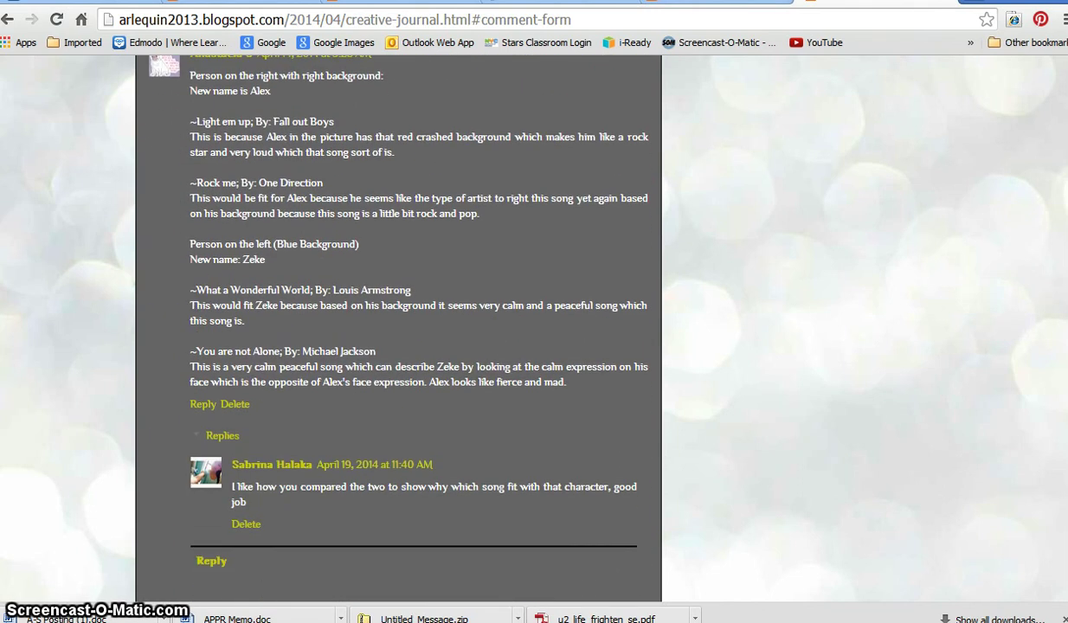
scroll(398, 329, up, 1)
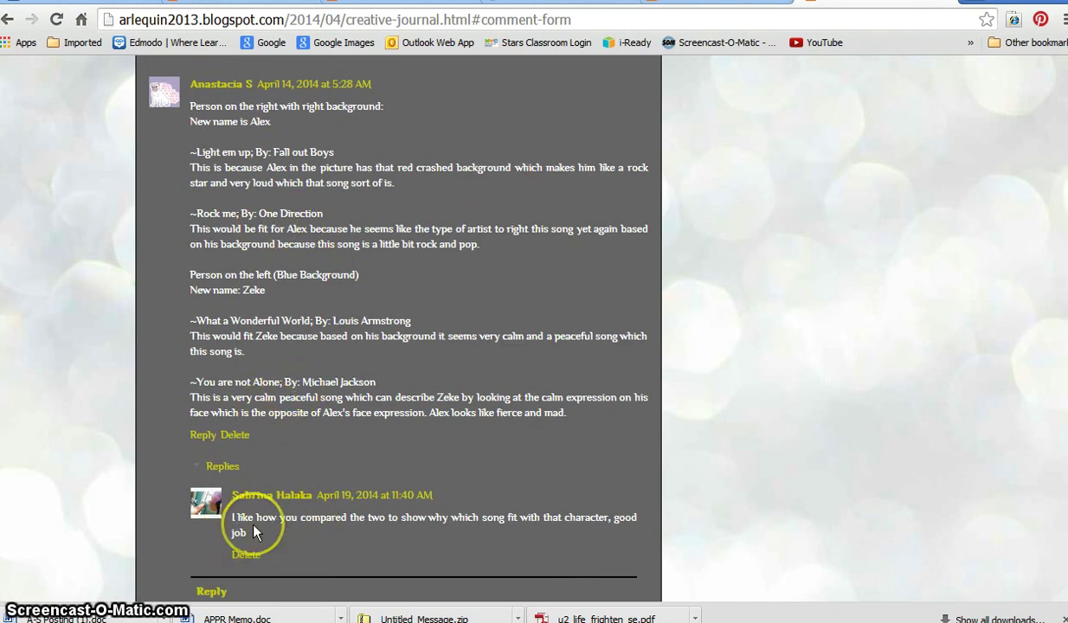
click(202, 436)
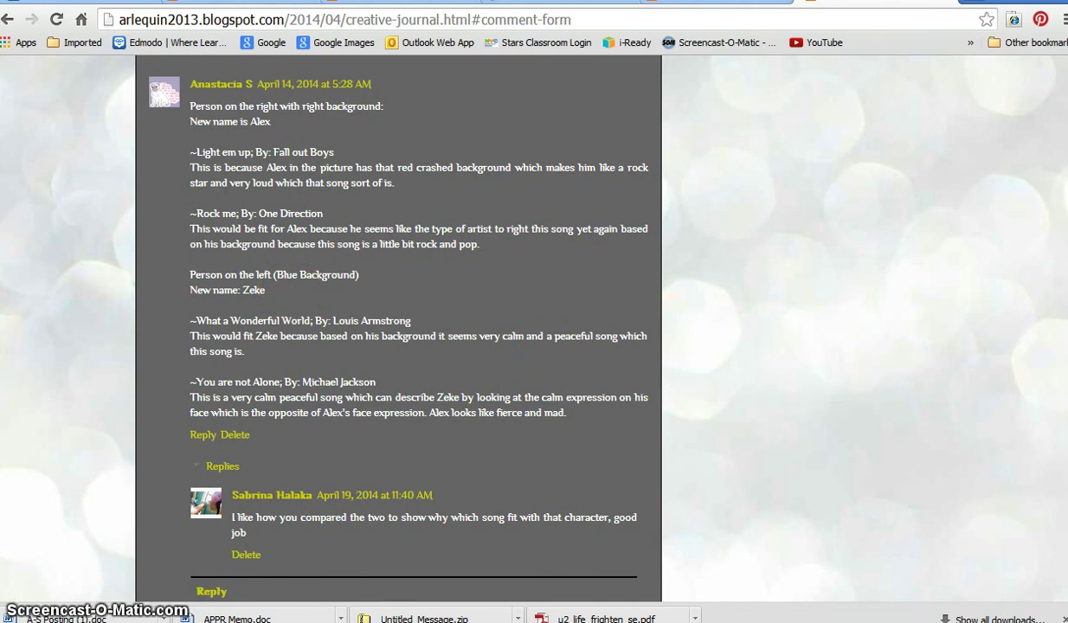
scroll(399, 329, down, 5)
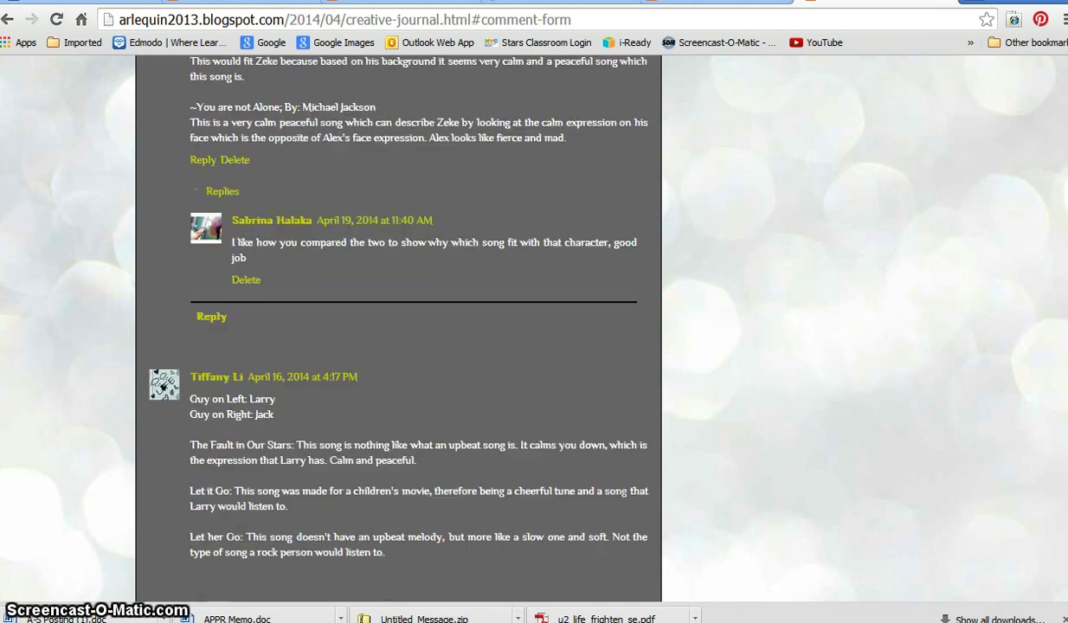
scroll(398, 329, up, 1)
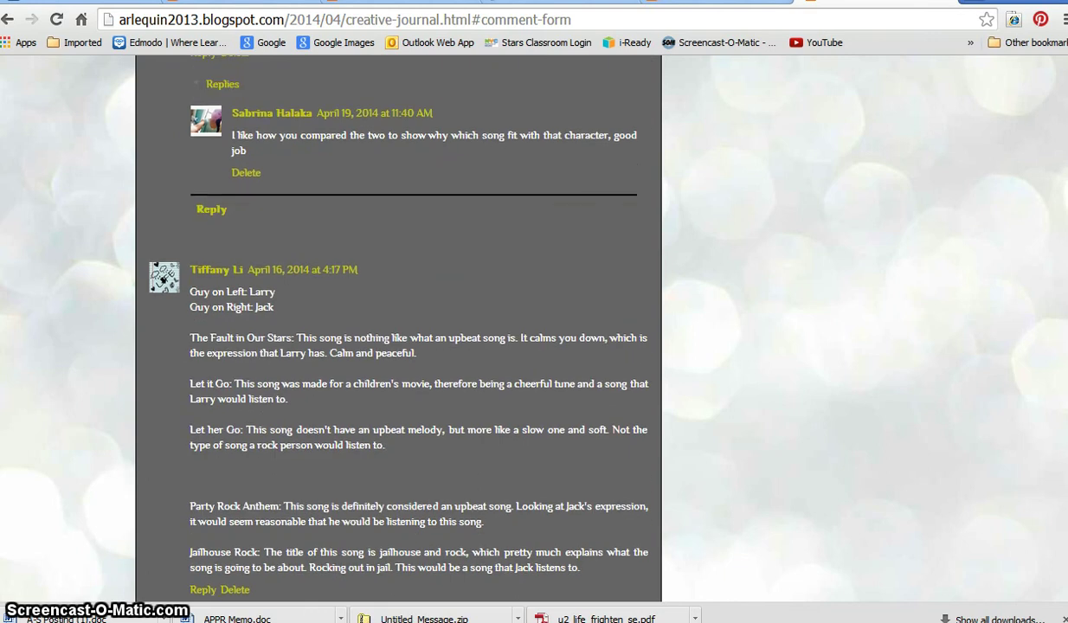